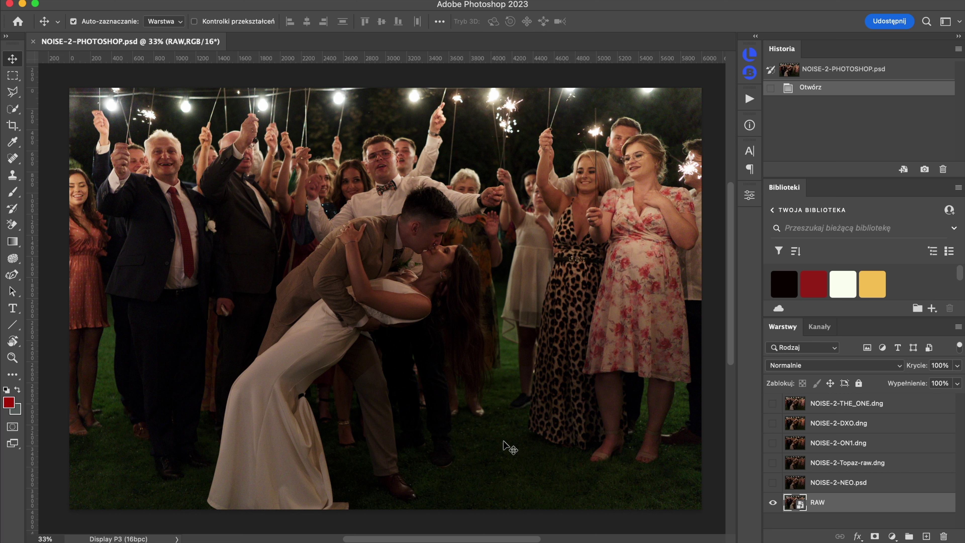
Step: Set the zoom to 100% and inspect the noise in the RAW layer around the kissing couple and the guests
{"action": "left_click", "coordinate": [50, 536]}
{"action": "type", "text": "100"}
{"action": "key", "text": "Return"}
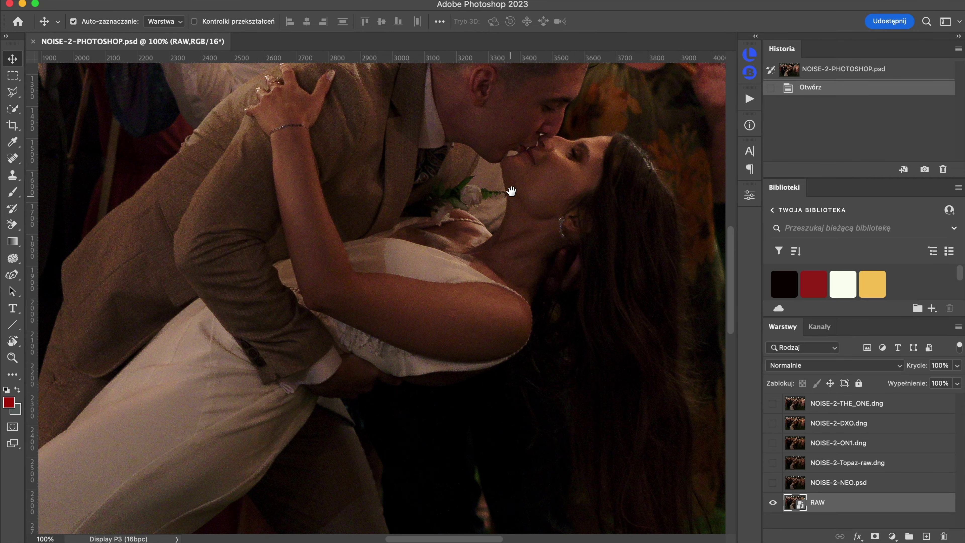
{"action": "left_click_drag", "start_coordinate": [508, 185], "coordinate": [677, 404]}
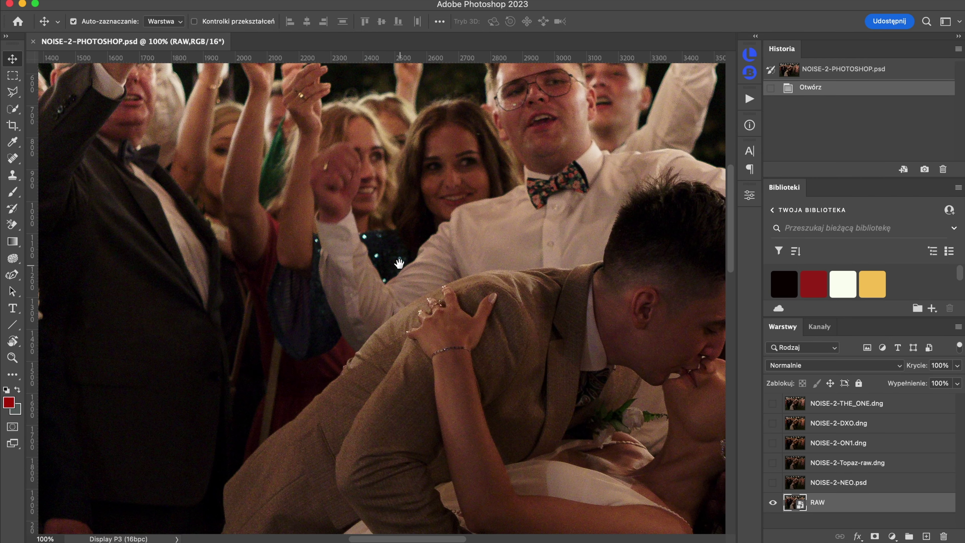
{"action": "left_click_drag", "start_coordinate": [399, 264], "coordinate": [237, 148]}
{"action": "left_click_drag", "start_coordinate": [472, 262], "coordinate": [208, 261]}
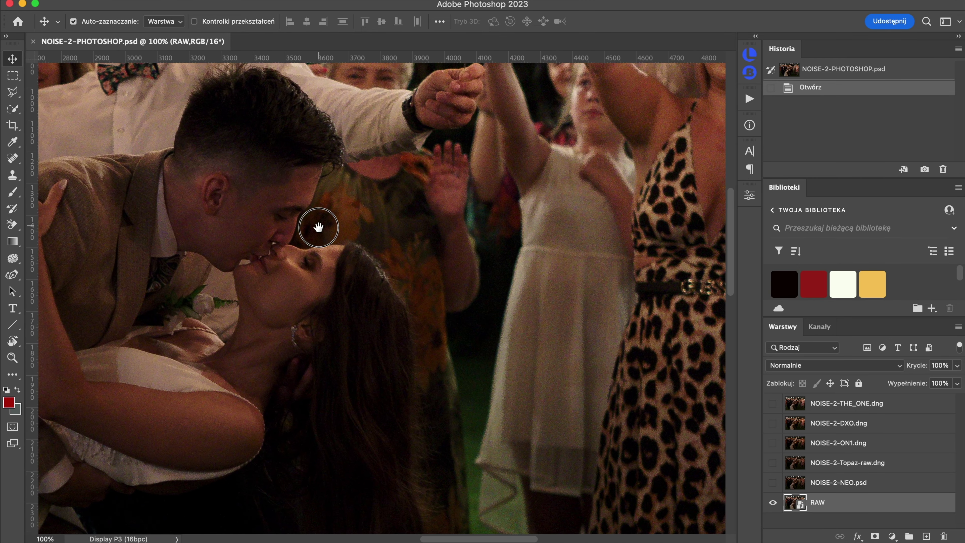
{"action": "left_click_drag", "start_coordinate": [318, 224], "coordinate": [322, 295]}
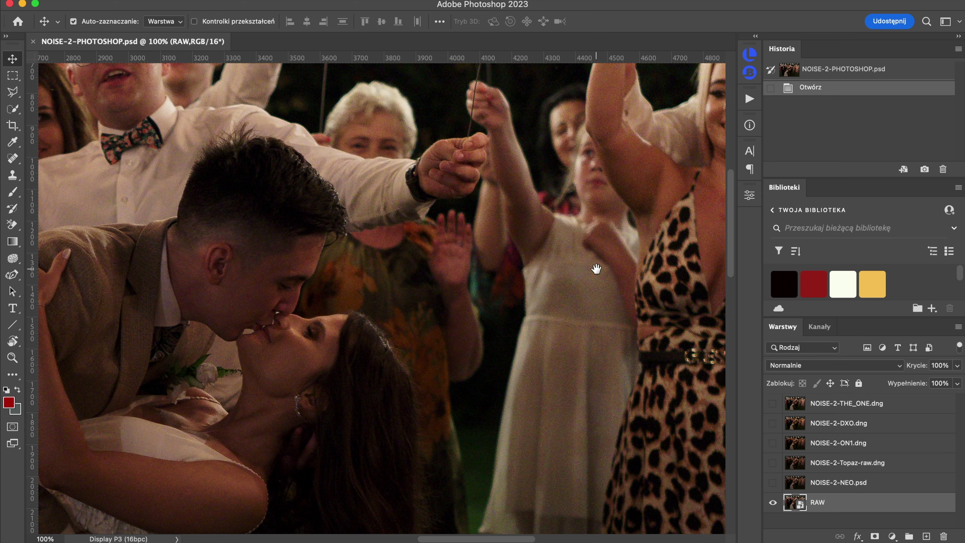
{"action": "left_click_drag", "start_coordinate": [594, 285], "coordinate": [555, 263]}
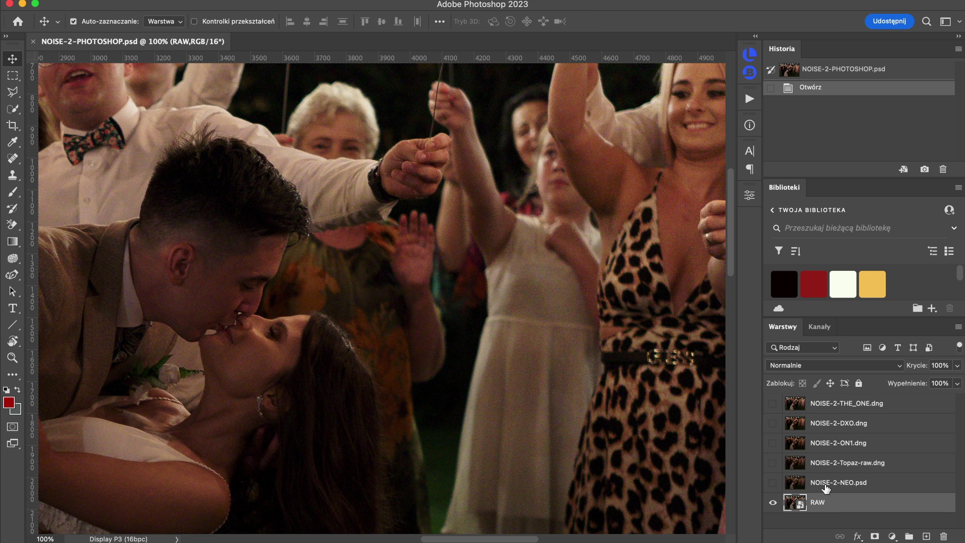
Step: Select the NOISE-2-NEO.psd layer and switch its visibility repeatedly to compare it with RAW around the couple
{"action": "left_click", "coordinate": [839, 488]}
{"action": "left_click", "coordinate": [774, 484]}
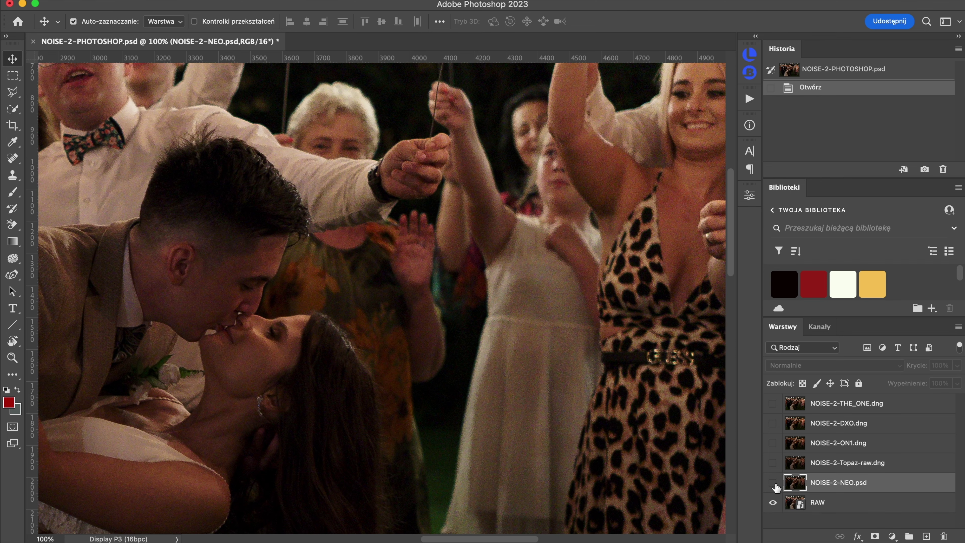
{"action": "left_click", "coordinate": [773, 483]}
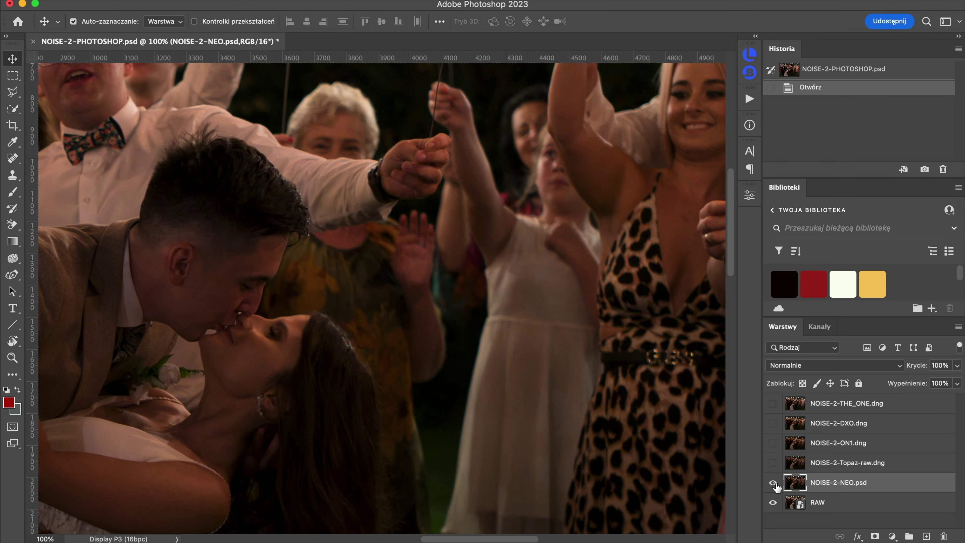
{"action": "left_click", "coordinate": [773, 483]}
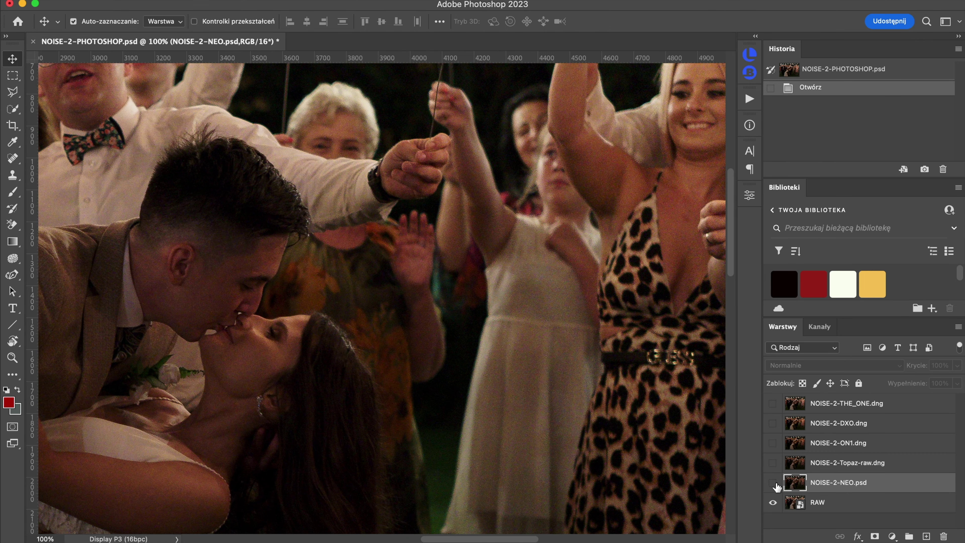
{"action": "left_click", "coordinate": [773, 483]}
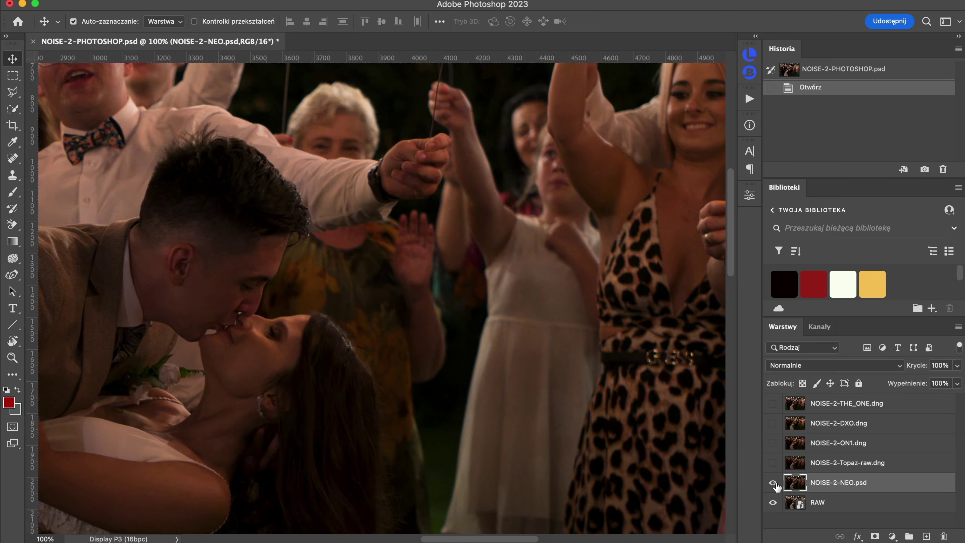
{"action": "left_click", "coordinate": [773, 483]}
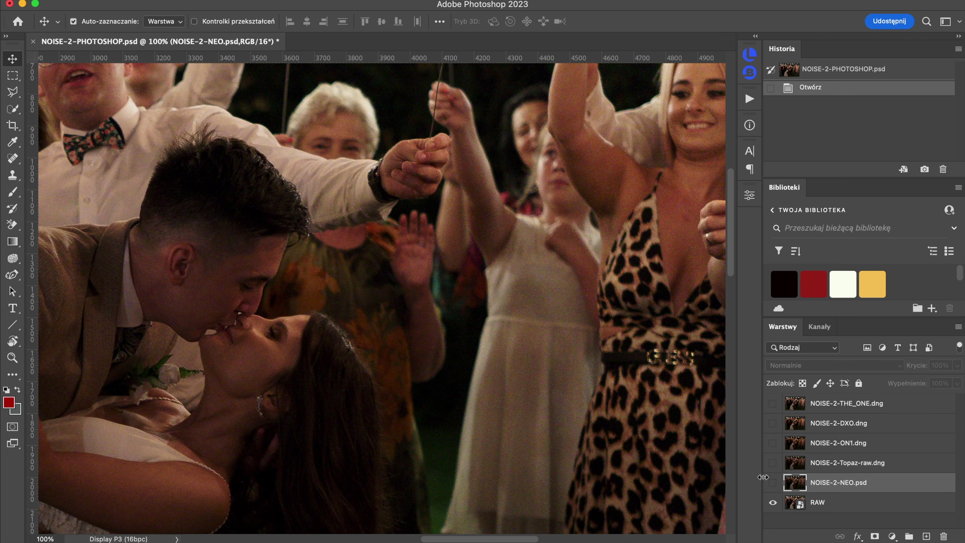
Step: Compare the NOISE-2-NEO.psd layer with RAW on the older man with the red tie
{"action": "left_click_drag", "start_coordinate": [554, 248], "coordinate": [812, 432]}
{"action": "left_click_drag", "start_coordinate": [246, 290], "coordinate": [676, 325]}
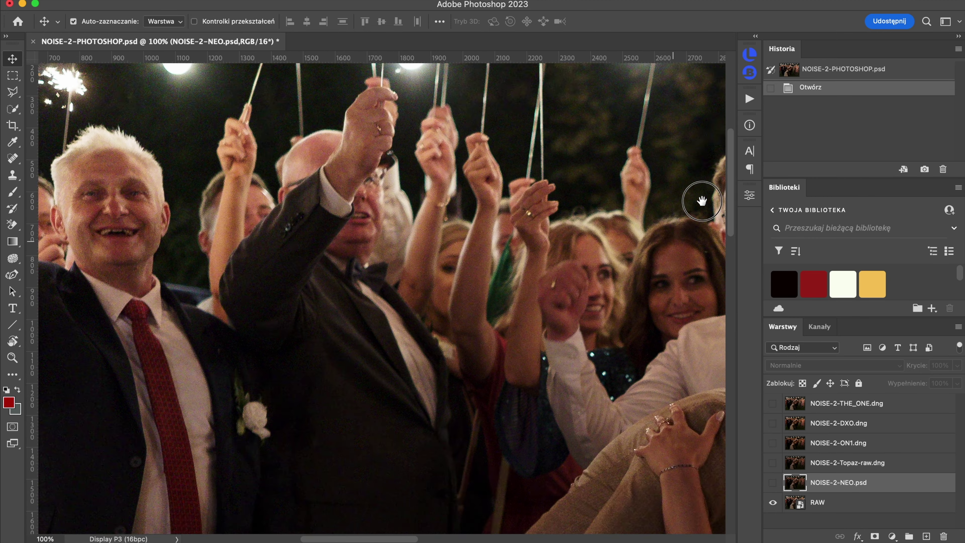
{"action": "left_click_drag", "start_coordinate": [658, 203], "coordinate": [702, 201]}
{"action": "left_click_drag", "start_coordinate": [100, 313], "coordinate": [403, 312]}
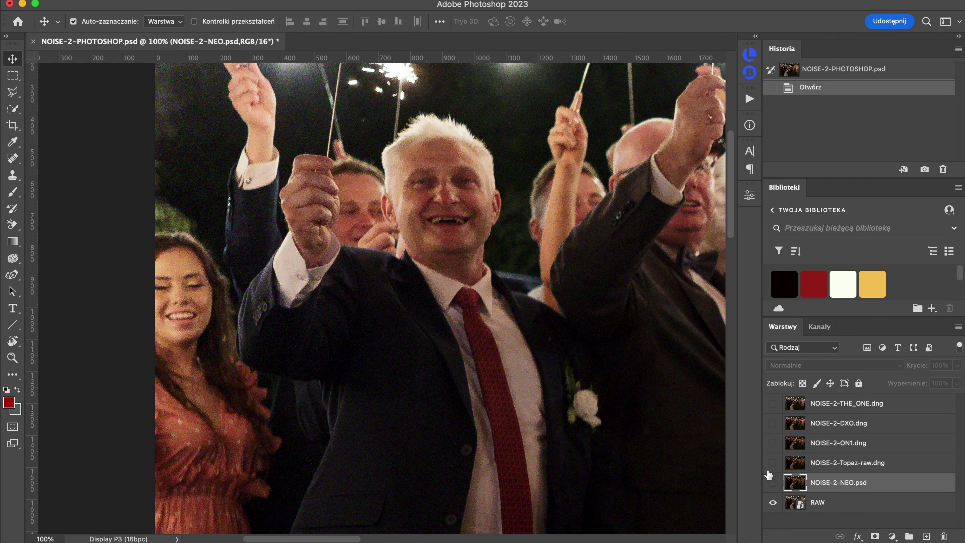
{"action": "left_click", "coordinate": [771, 482]}
{"action": "left_click", "coordinate": [771, 481]}
{"action": "left_click", "coordinate": [772, 482]}
{"action": "left_click", "coordinate": [772, 482]}
{"action": "left_click", "coordinate": [772, 482]}
Step: Compare the NEO layer with RAW around the girl in white and the woman in the leopard dress, leaving NEO hidden
{"action": "scroll", "coordinate": [303, 346], "scroll_direction": "right", "scroll_amount": 20}
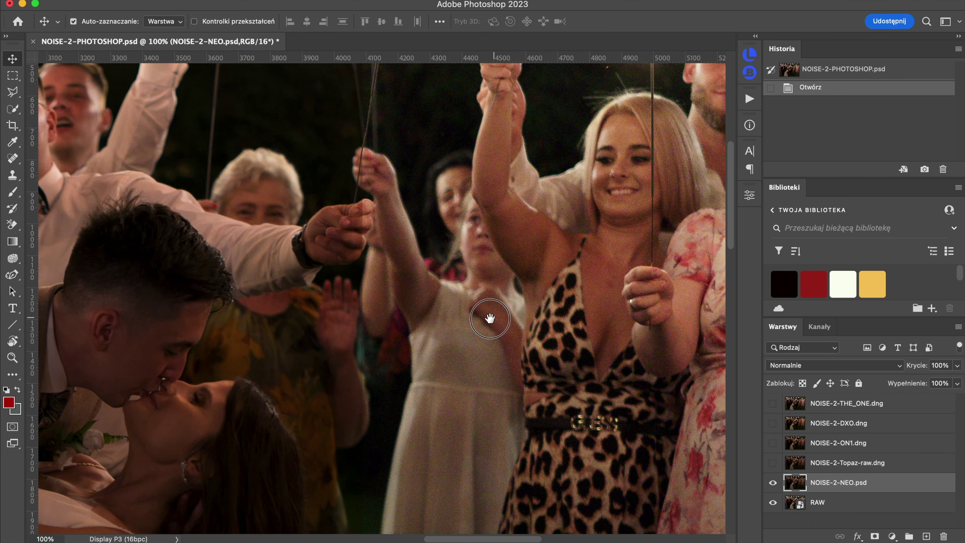
{"action": "left_click_drag", "start_coordinate": [489, 319], "coordinate": [538, 287]}
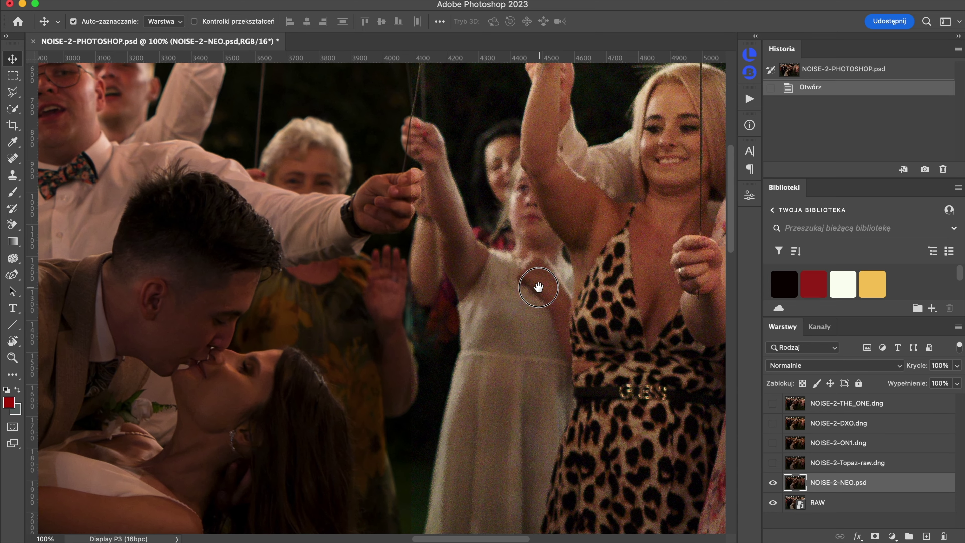
{"action": "left_click", "coordinate": [773, 483]}
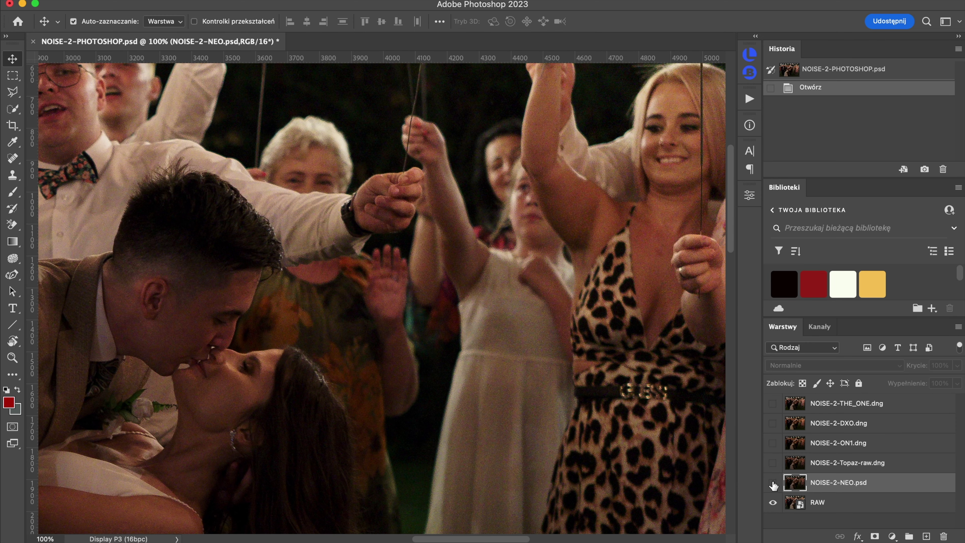
{"action": "left_click", "coordinate": [772, 484]}
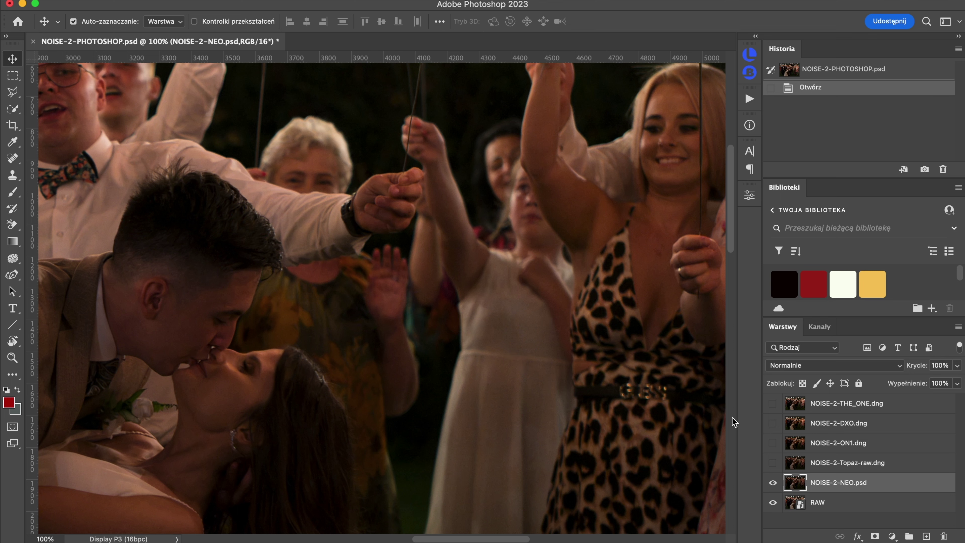
{"action": "left_click", "coordinate": [773, 483]}
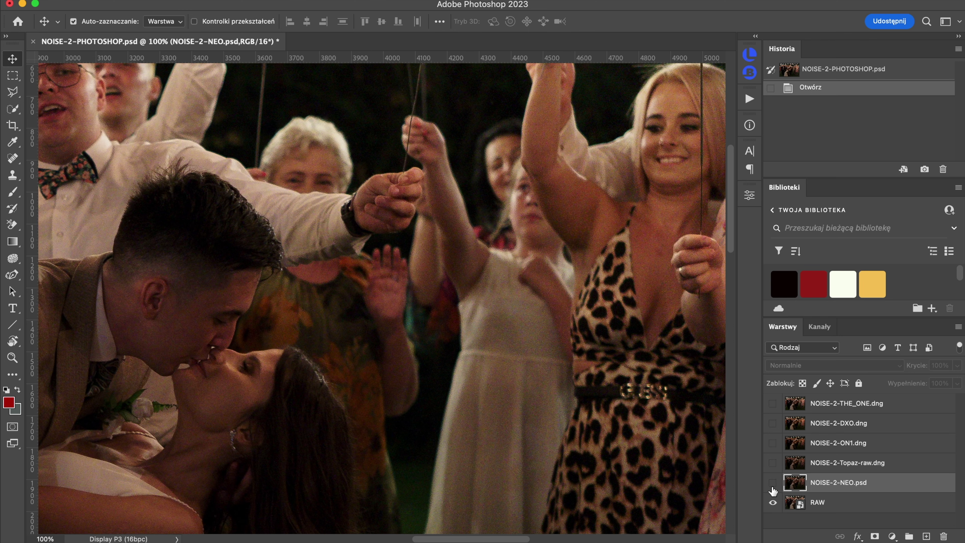
{"action": "left_click", "coordinate": [772, 483]}
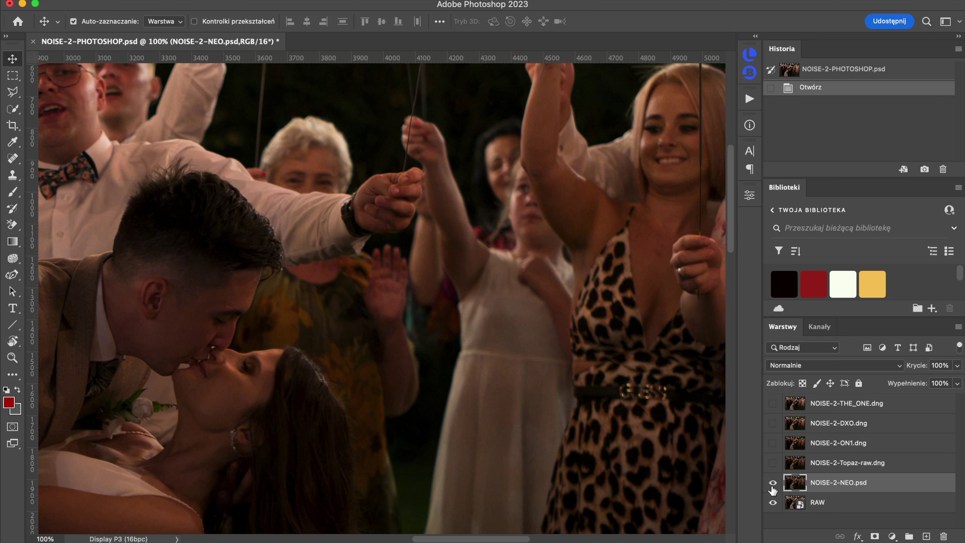
{"action": "left_click", "coordinate": [772, 486]}
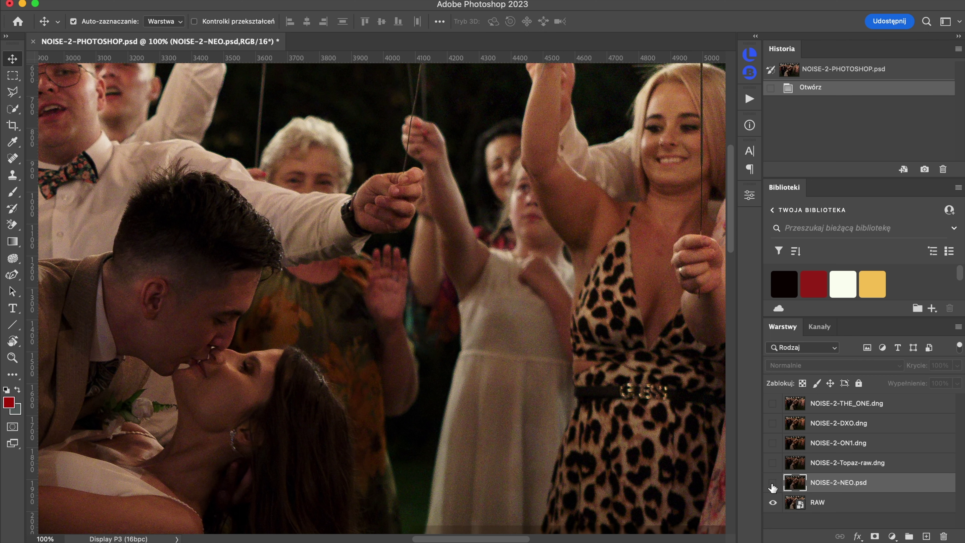
Step: Show the NOISE-2-Topaz-raw.dng layer and compare it directly with RAW
{"action": "left_click", "coordinate": [773, 464]}
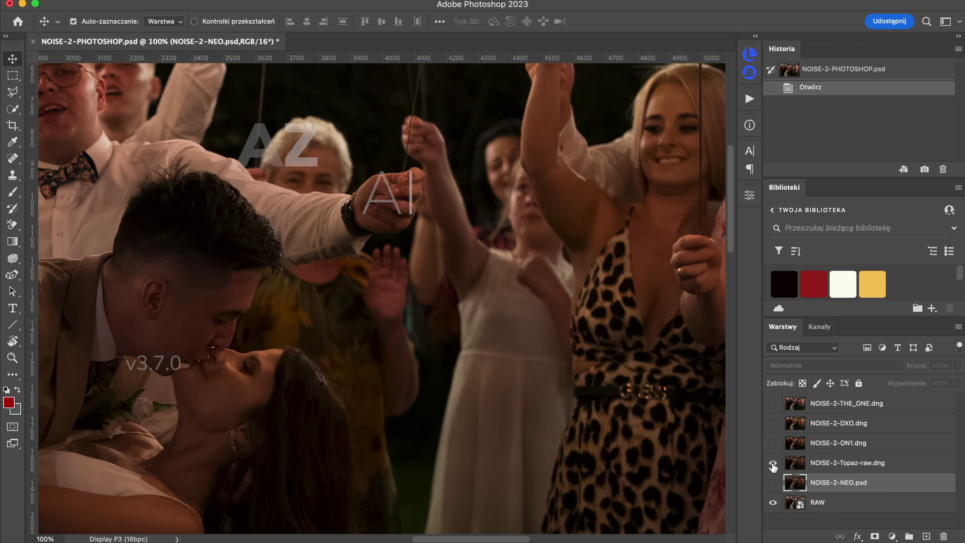
{"action": "left_click", "coordinate": [773, 465]}
{"action": "left_click", "coordinate": [773, 465]}
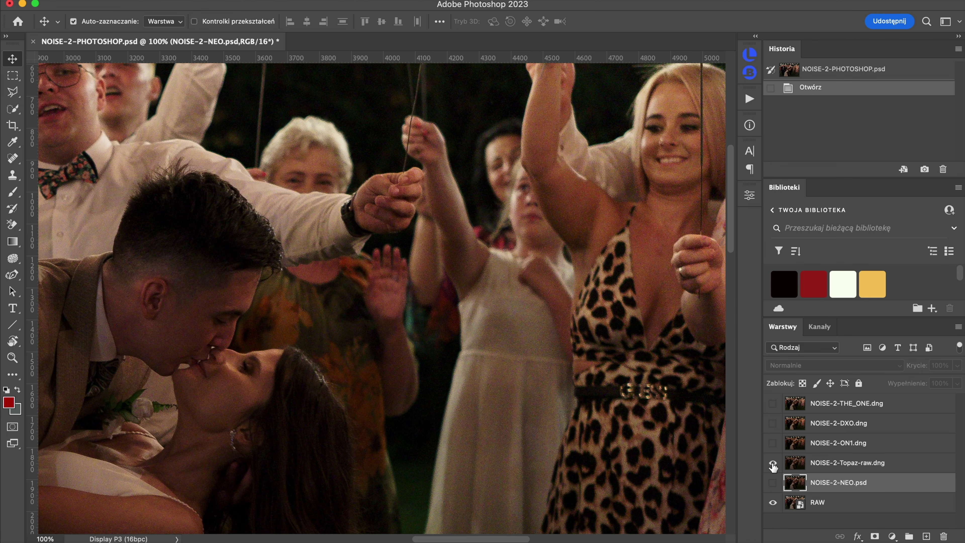
Step: Show the NEO layer beneath the Topaz layer and toggle Topaz to compare both results on the couple
{"action": "left_click", "coordinate": [772, 482]}
{"action": "left_click", "coordinate": [772, 482]}
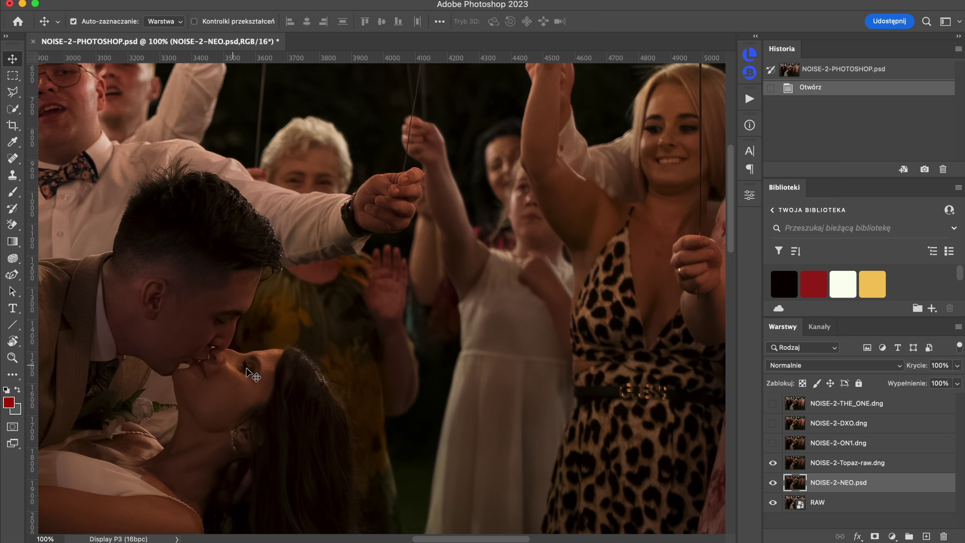
{"action": "left_click_drag", "start_coordinate": [207, 470], "coordinate": [235, 444]}
{"action": "left_click", "coordinate": [772, 463]}
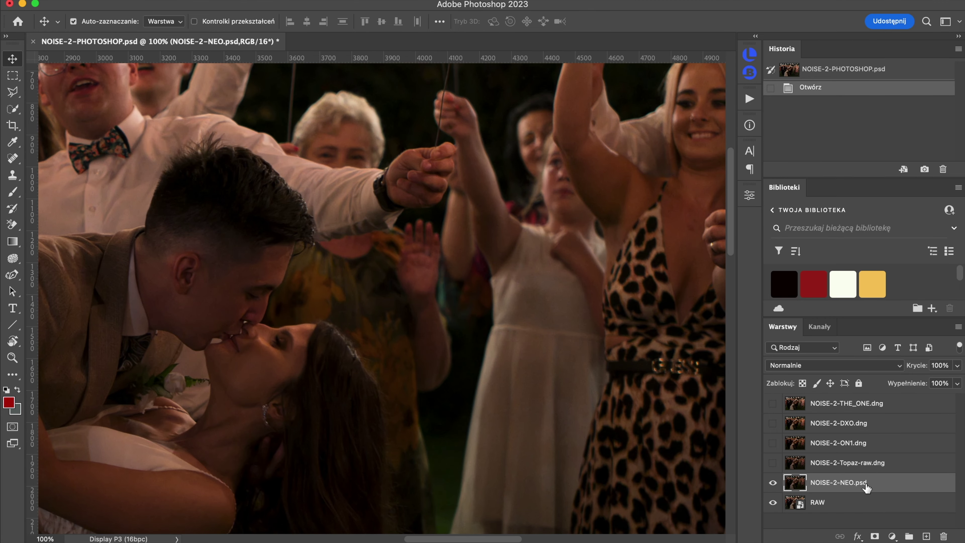
{"action": "left_click", "coordinate": [773, 462]}
{"action": "left_click", "coordinate": [774, 463]}
{"action": "left_click", "coordinate": [775, 464]}
{"action": "left_click", "coordinate": [773, 463]}
{"action": "left_click", "coordinate": [773, 464]}
{"action": "left_click", "coordinate": [772, 462]}
{"action": "left_click", "coordinate": [774, 464]}
{"action": "left_click", "coordinate": [773, 463]}
{"action": "left_click", "coordinate": [772, 463]}
Step: Bring more of the bride's dress into view and compare the Topaz and NEO layers there
{"action": "left_click_drag", "start_coordinate": [238, 502], "coordinate": [270, 468]}
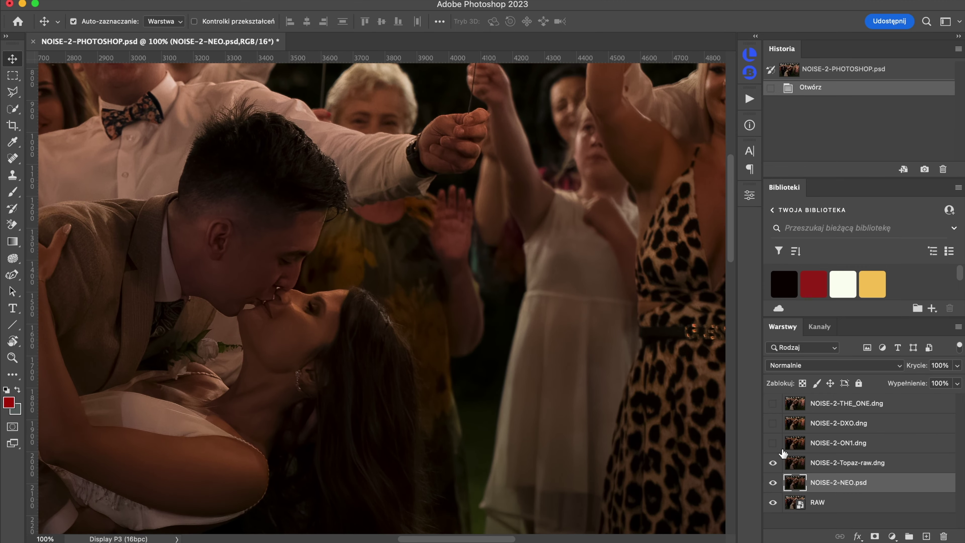
{"action": "left_click", "coordinate": [773, 463]}
{"action": "left_click", "coordinate": [773, 463]}
{"action": "left_click", "coordinate": [773, 464]}
{"action": "left_click", "coordinate": [772, 464]}
{"action": "left_click", "coordinate": [772, 464]}
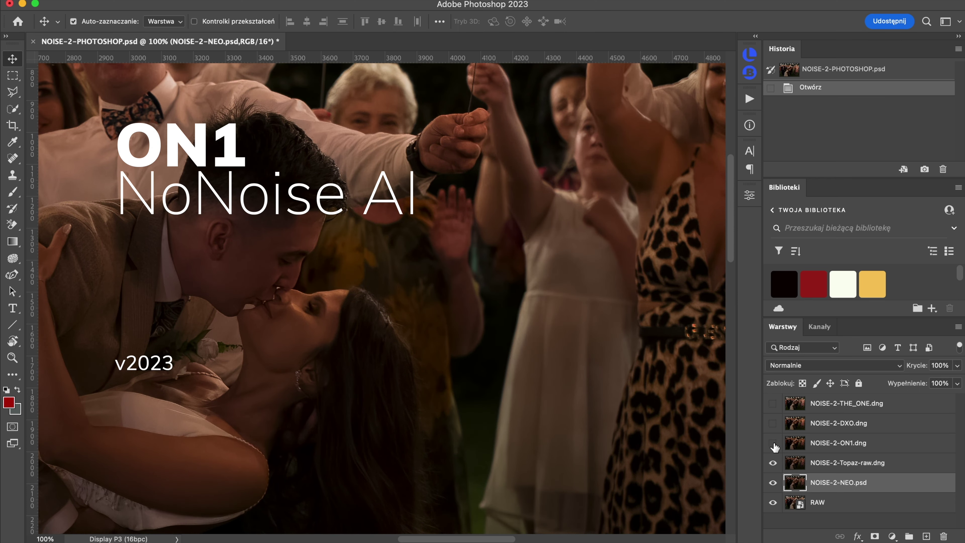
Step: Show the NOISE-2-ON1.dng layer, hide the Topaz and NEO layers, and compare ON1 with RAW
{"action": "left_click", "coordinate": [772, 443]}
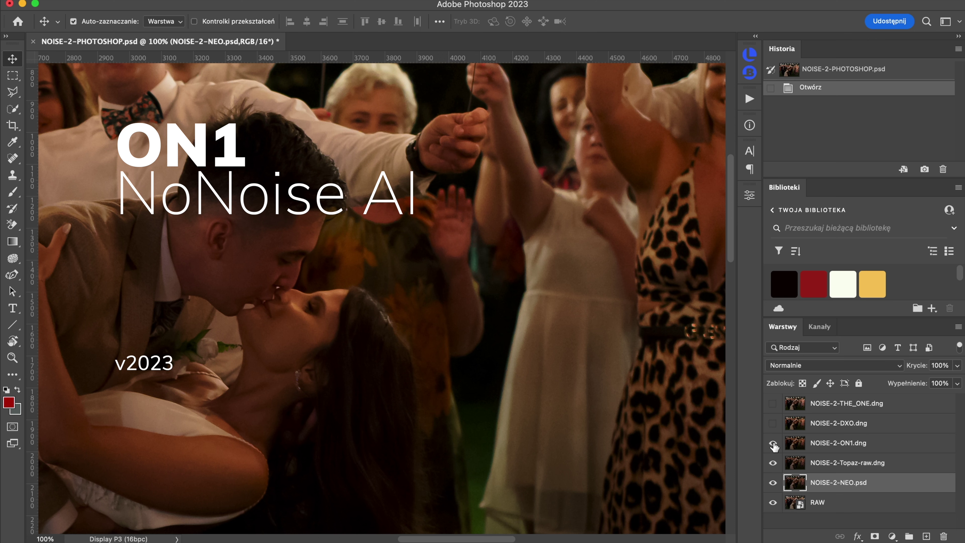
{"action": "left_click", "coordinate": [772, 462]}
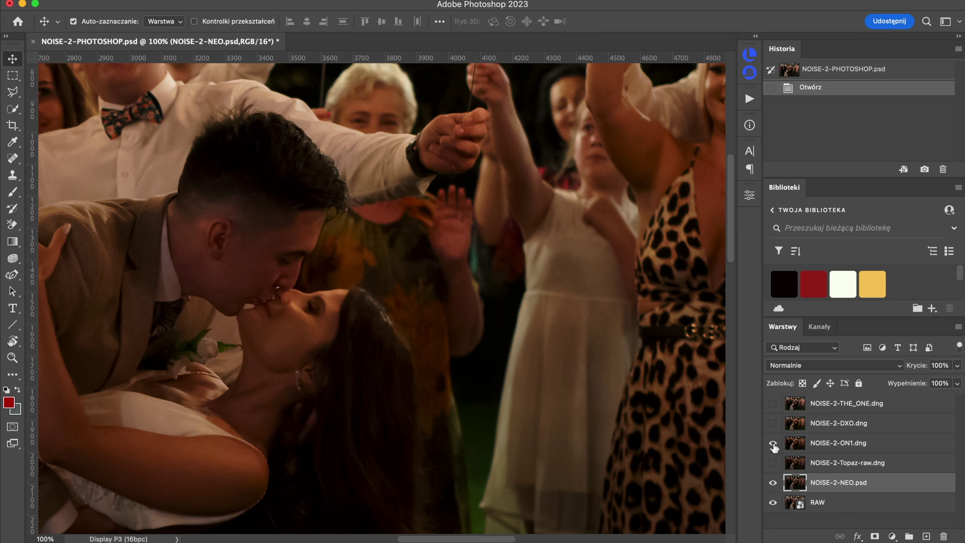
{"action": "left_click", "coordinate": [772, 482]}
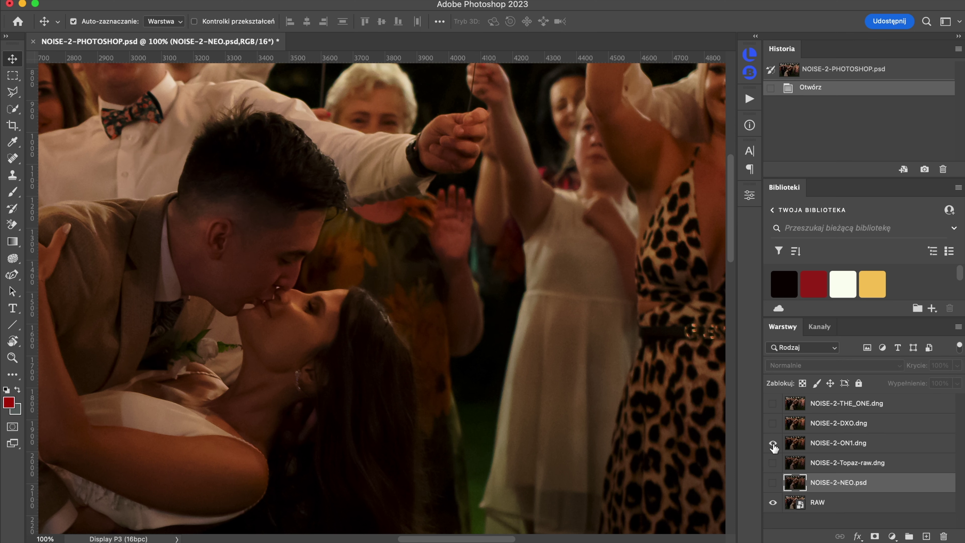
{"action": "left_click", "coordinate": [772, 444]}
{"action": "left_click", "coordinate": [772, 444]}
{"action": "left_click", "coordinate": [773, 444]}
Step: Show the Topaz layer, select the ON1 layer and toggle ON1 to compare it with Topaz
{"action": "left_click", "coordinate": [773, 462]}
{"action": "left_click", "coordinate": [772, 444]}
{"action": "left_click", "coordinate": [774, 443]}
{"action": "left_click", "coordinate": [773, 443]}
{"action": "left_click", "coordinate": [821, 447]}
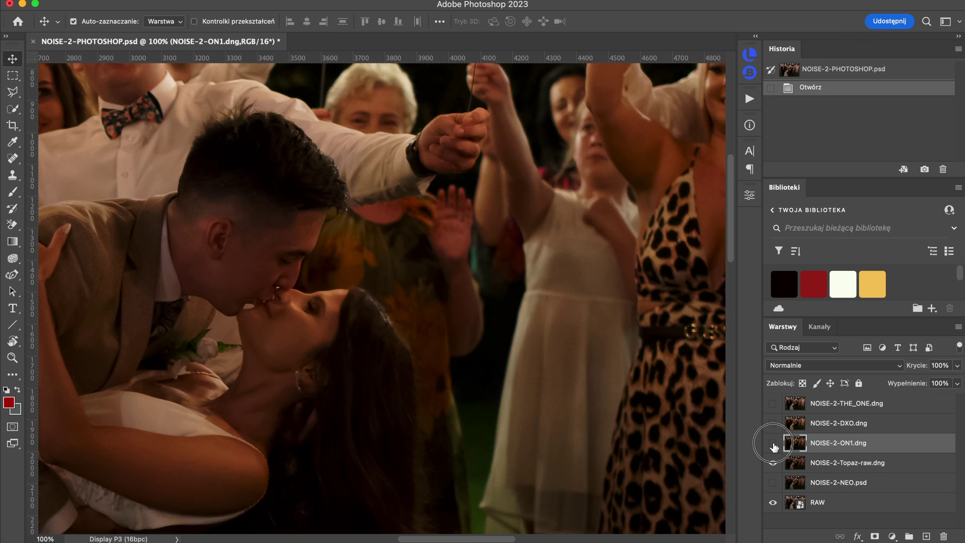
{"action": "left_click", "coordinate": [773, 443]}
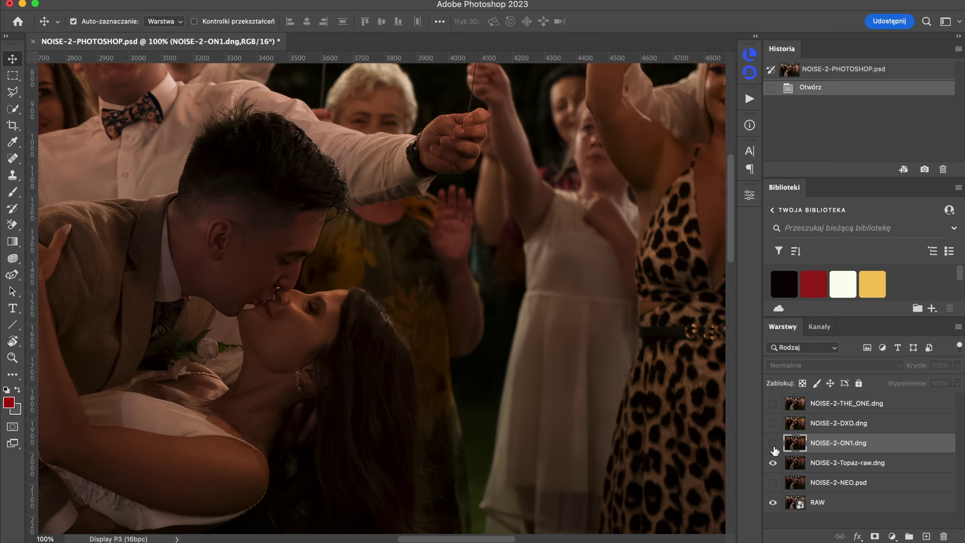
{"action": "left_click", "coordinate": [773, 444]}
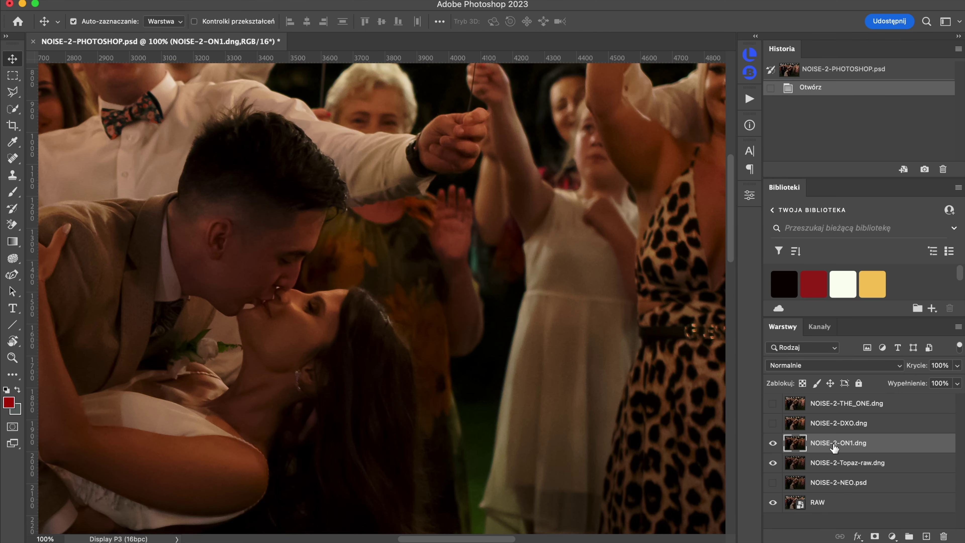
Step: Hide the Topaz layer, show the NEO layer, and toggle ON1 to compare it with NEO, leaving ON1 shown
{"action": "mouse_move", "coordinate": [834, 450]}
{"action": "left_mouse_down"}
{"action": "mouse_move", "coordinate": [832, 466]}
{"action": "mouse_move", "coordinate": [818, 442]}
{"action": "left_mouse_up"}
{"action": "left_click", "coordinate": [773, 462]}
{"action": "left_click", "coordinate": [773, 482]}
{"action": "left_click", "coordinate": [773, 443]}
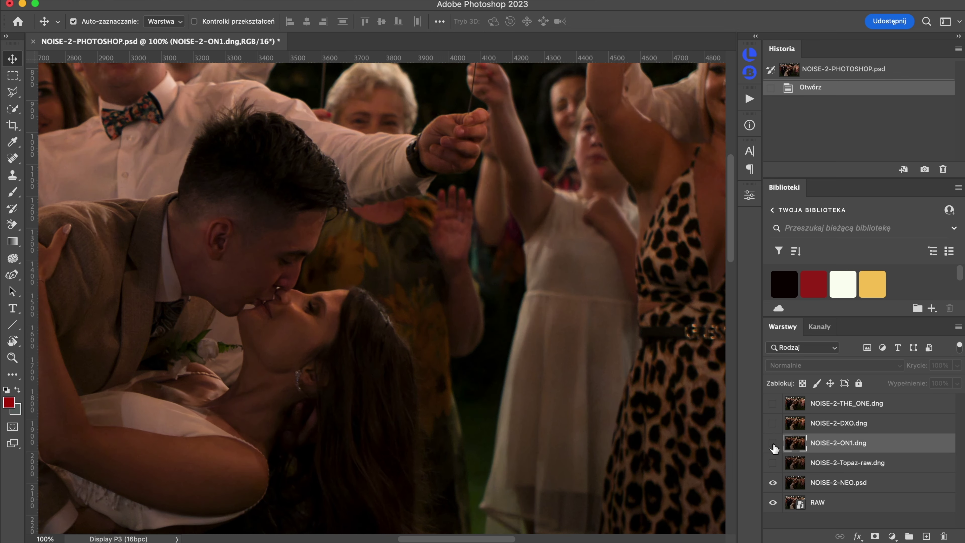
{"action": "left_click", "coordinate": [773, 443]}
{"action": "left_click", "coordinate": [773, 443]}
{"action": "left_click", "coordinate": [773, 443]}
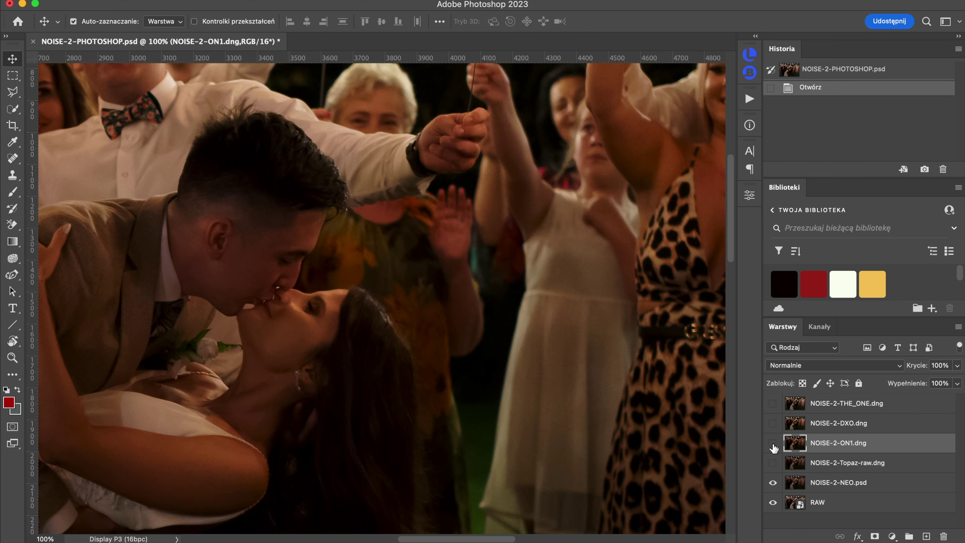
{"action": "left_click", "coordinate": [773, 443]}
{"action": "left_click", "coordinate": [773, 443]}
{"action": "left_click", "coordinate": [773, 443]}
{"action": "left_click", "coordinate": [772, 443]}
{"action": "left_click", "coordinate": [773, 443]}
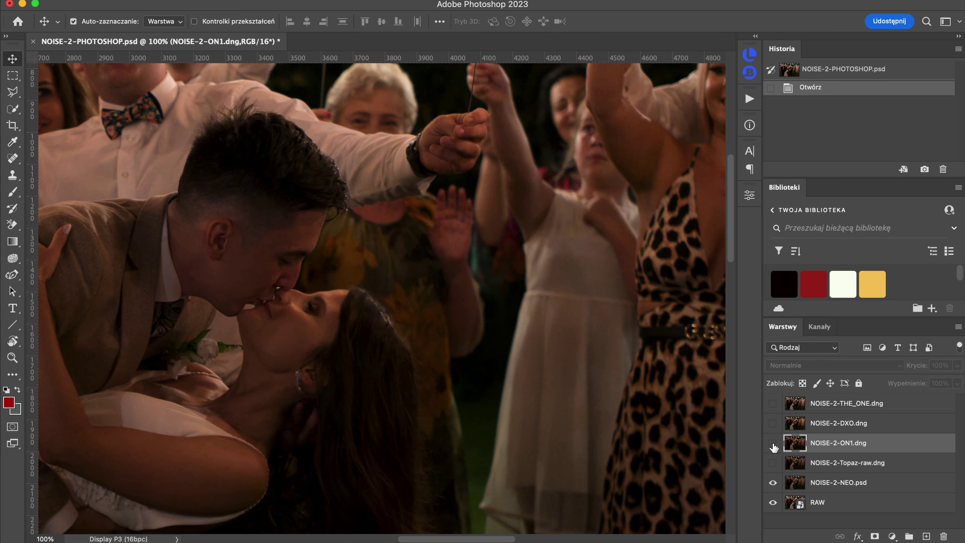
{"action": "left_click", "coordinate": [773, 443]}
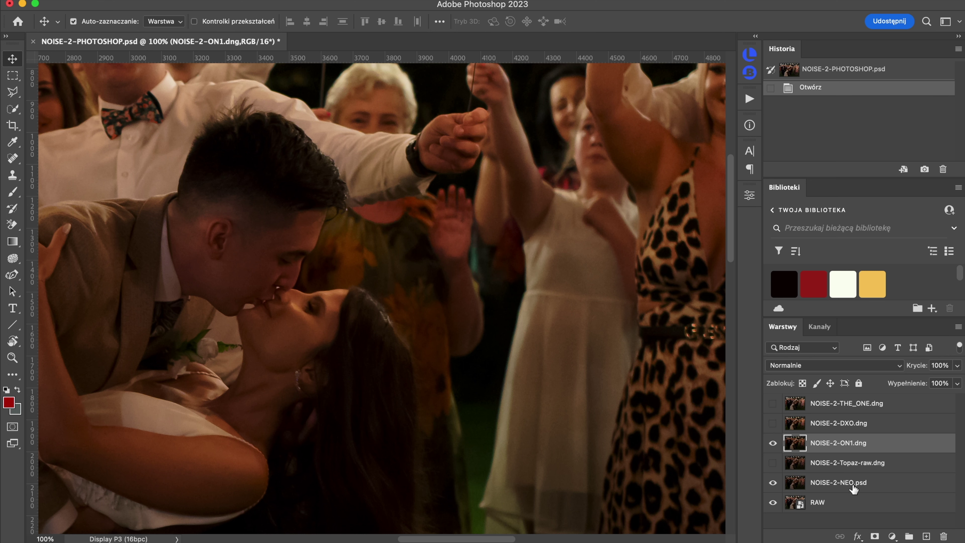
Step: Toggle the NOISE-2-ON1.dng layer repeatedly over NEO to compare detail and noise around the kissing couple, ending with ON1 shown
{"action": "left_click", "coordinate": [773, 444]}
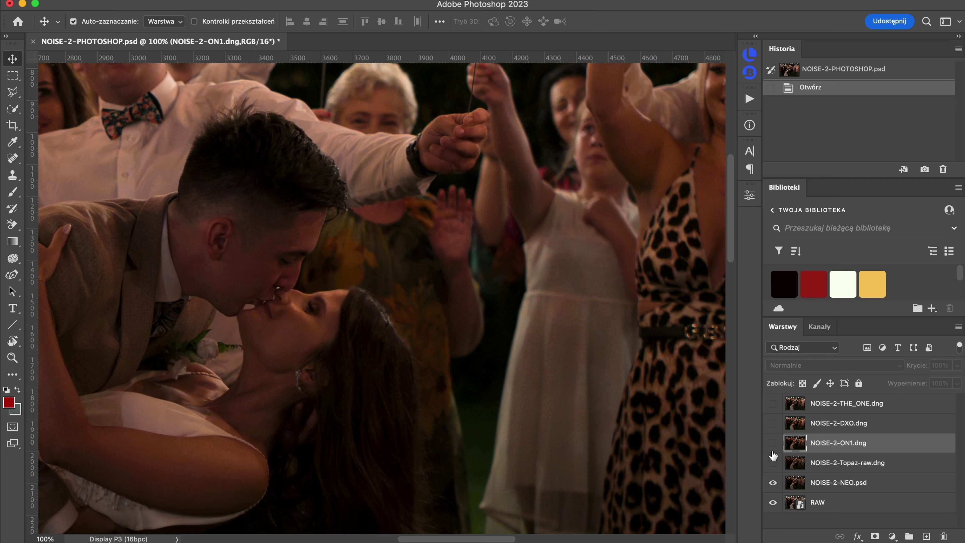
{"action": "left_click", "coordinate": [772, 444]}
{"action": "left_click", "coordinate": [773, 444]}
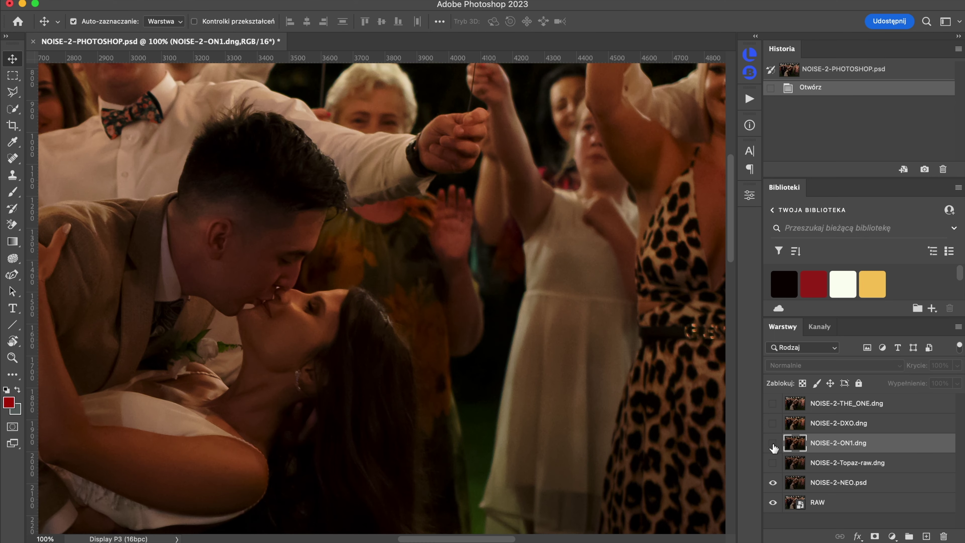
{"action": "left_click", "coordinate": [772, 444]}
{"action": "left_click", "coordinate": [772, 444]}
{"action": "left_click", "coordinate": [773, 444]}
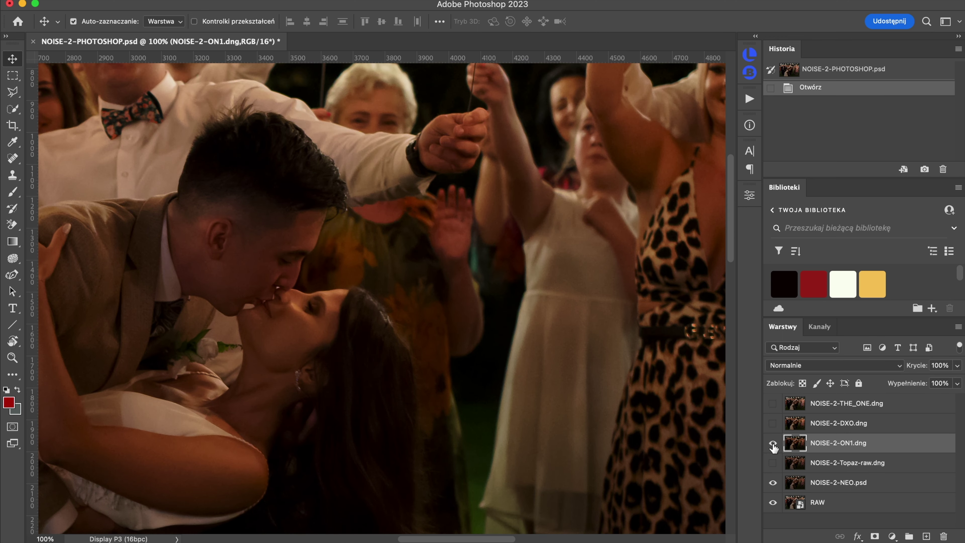
{"action": "left_click", "coordinate": [772, 444]}
{"action": "left_click", "coordinate": [772, 444]}
{"action": "left_click", "coordinate": [773, 444]}
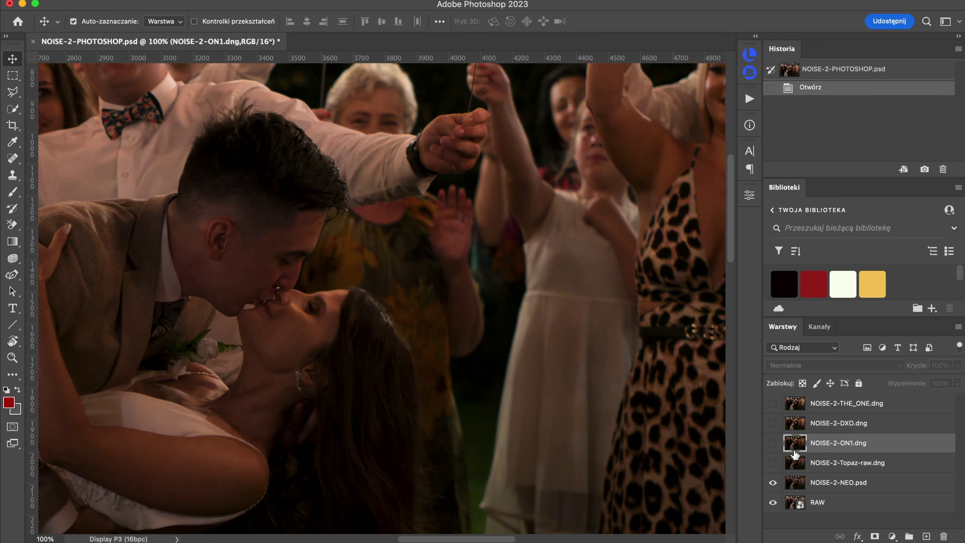
{"action": "left_click", "coordinate": [773, 445]}
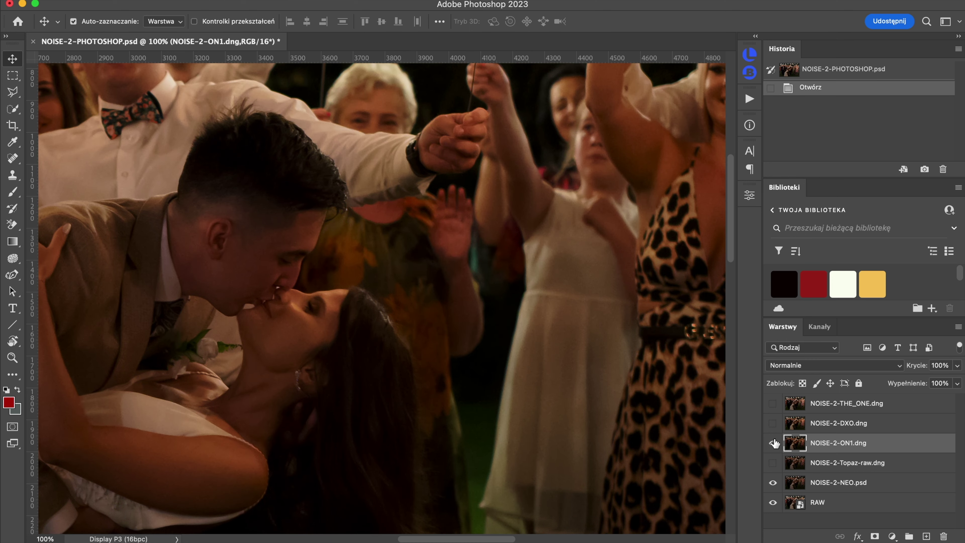
Step: Show the NOISE-2-DXO.dng layer and toggle its visibility to compare DXO with ON1, leaving DXO shown
{"action": "left_click", "coordinate": [773, 425]}
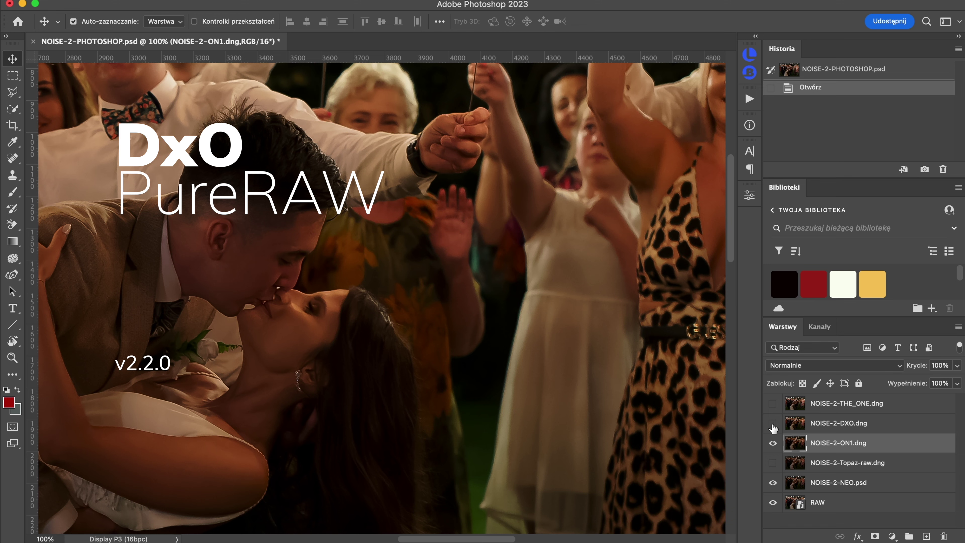
{"action": "left_click", "coordinate": [773, 426]}
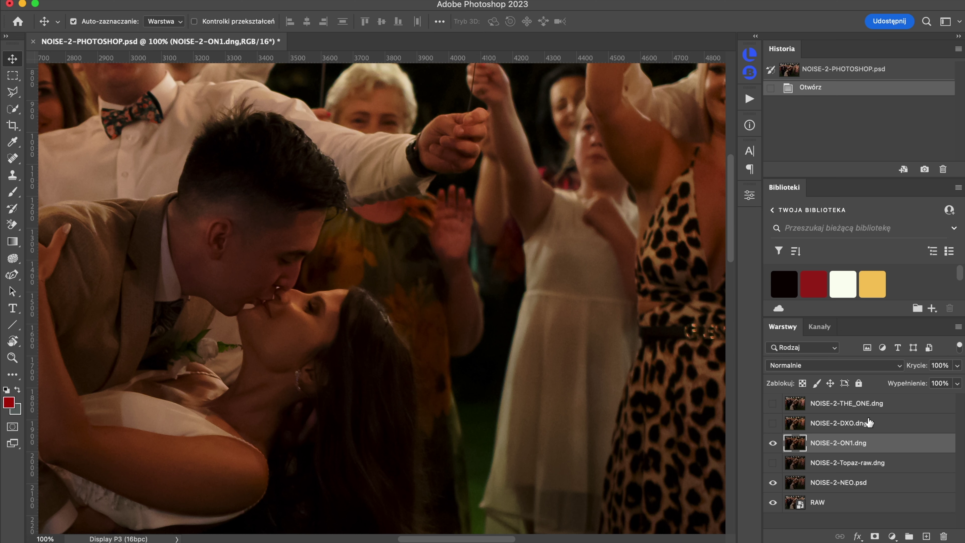
{"action": "left_click", "coordinate": [773, 423]}
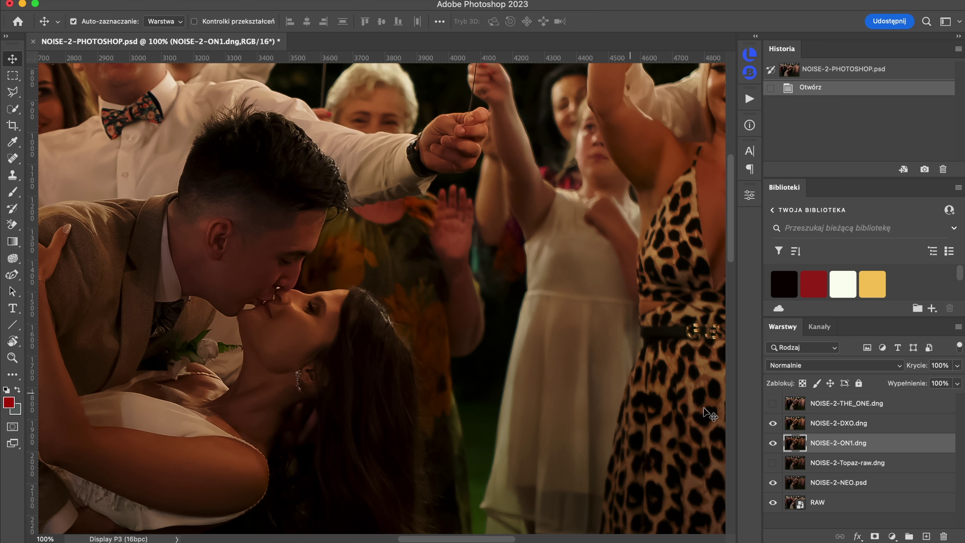
{"action": "left_click", "coordinate": [772, 424]}
{"action": "left_click", "coordinate": [772, 424]}
Step: Hide the ON1 layer, show the Topaz layer, and toggle DXO repeatedly to compare it with Topaz on the couple
{"action": "left_click", "coordinate": [773, 443]}
{"action": "left_click", "coordinate": [772, 463]}
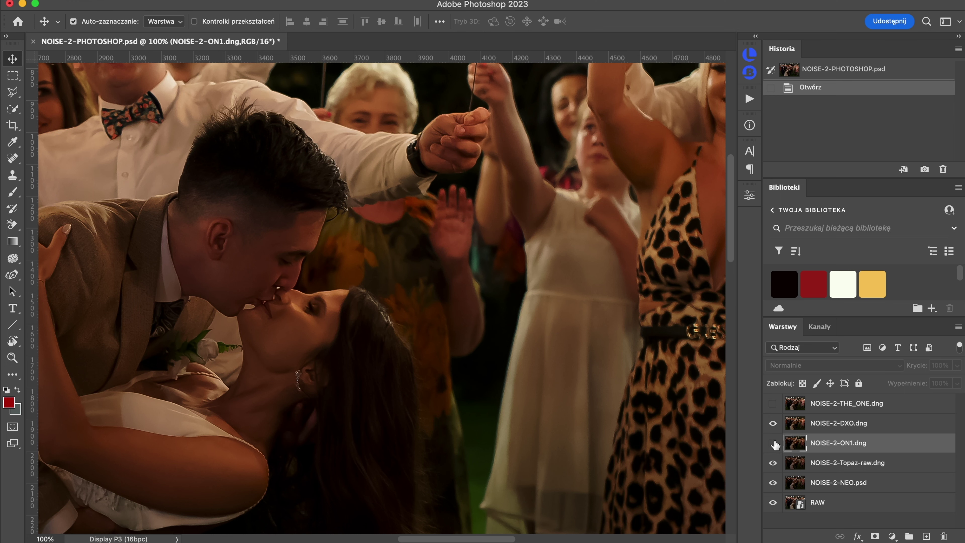
{"action": "left_click", "coordinate": [773, 423]}
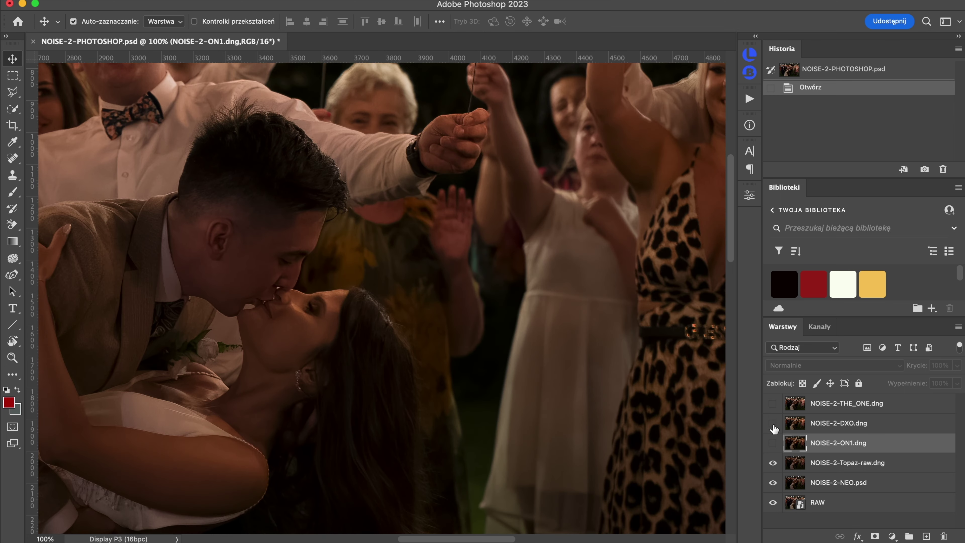
{"action": "left_click", "coordinate": [773, 424]}
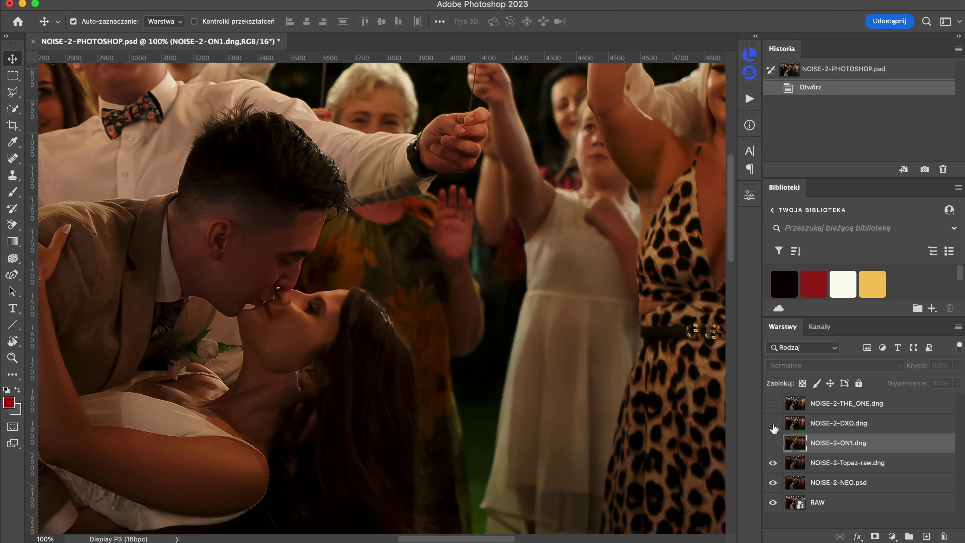
{"action": "left_click", "coordinate": [772, 423]}
{"action": "left_click", "coordinate": [772, 423]}
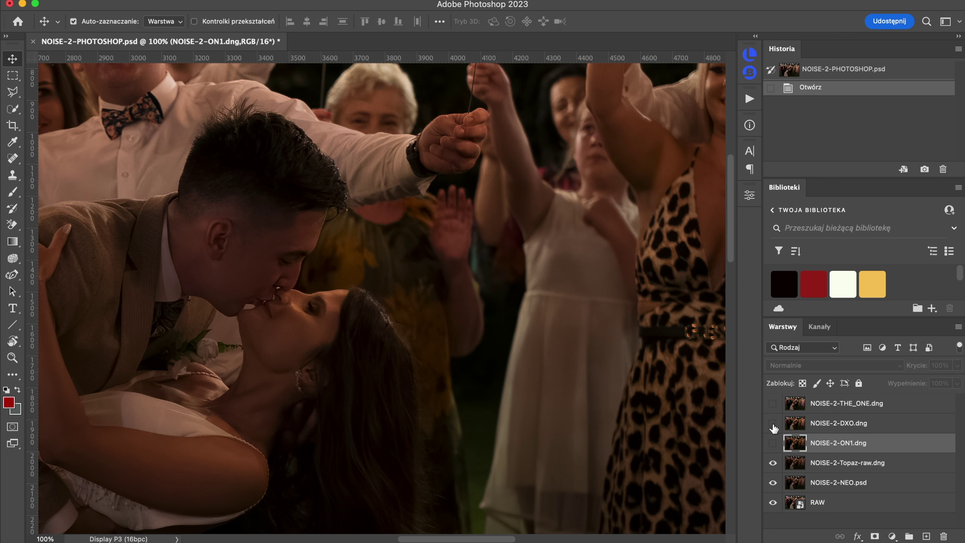
{"action": "left_click", "coordinate": [772, 424]}
{"action": "left_click", "coordinate": [772, 424]}
{"action": "left_click", "coordinate": [773, 424]}
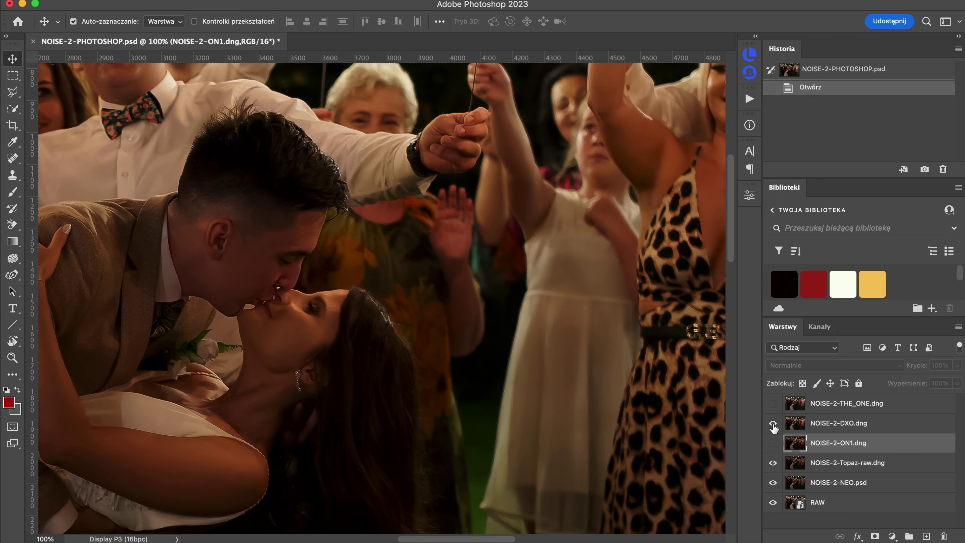
{"action": "left_click", "coordinate": [773, 424]}
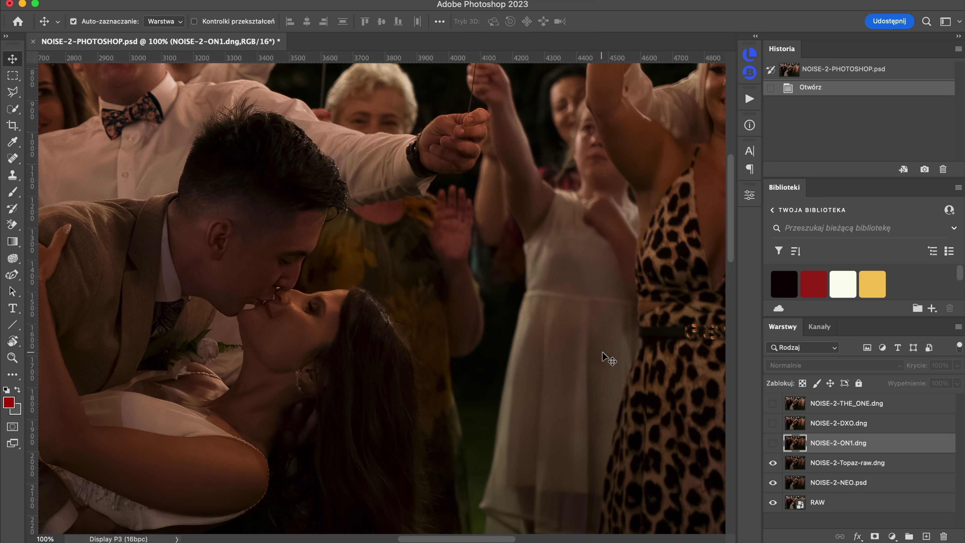
Step: Bring the blonde woman in the leopard-print dress into view and toggle DXO repeatedly to compare it with Topaz, leaving DXO shown
{"action": "left_click_drag", "start_coordinate": [691, 359], "coordinate": [575, 433]}
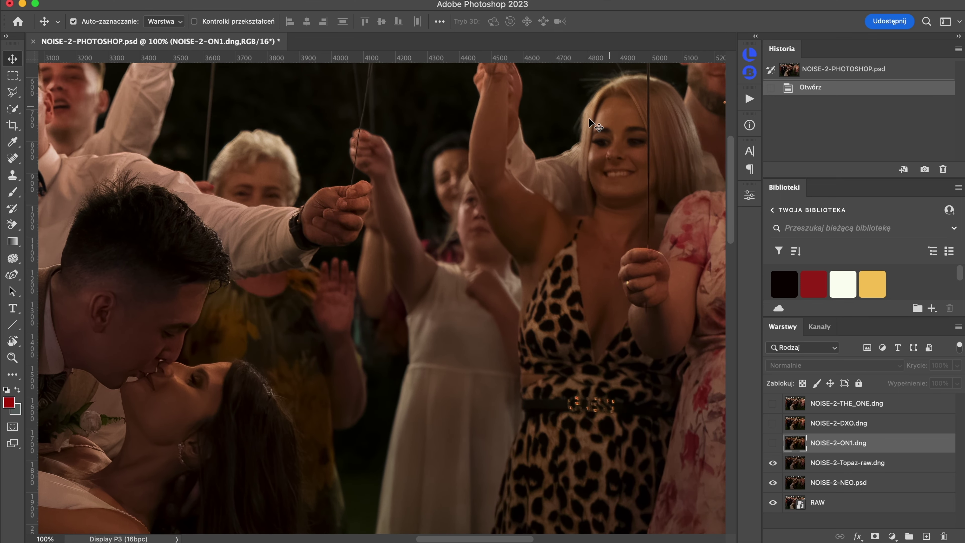
{"action": "left_click", "coordinate": [774, 423]}
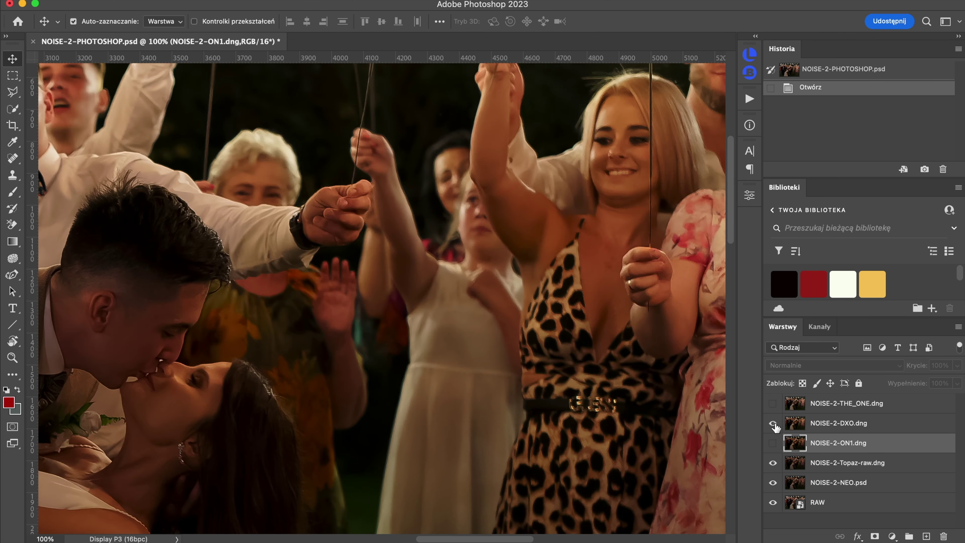
{"action": "left_click", "coordinate": [774, 424]}
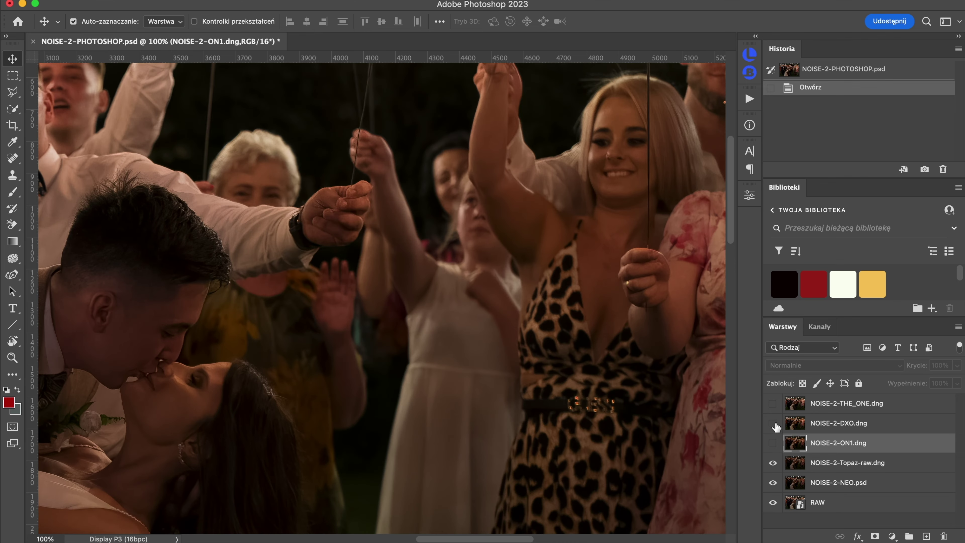
{"action": "left_click", "coordinate": [774, 424]}
{"action": "left_click", "coordinate": [774, 424]}
{"action": "left_click", "coordinate": [773, 423]}
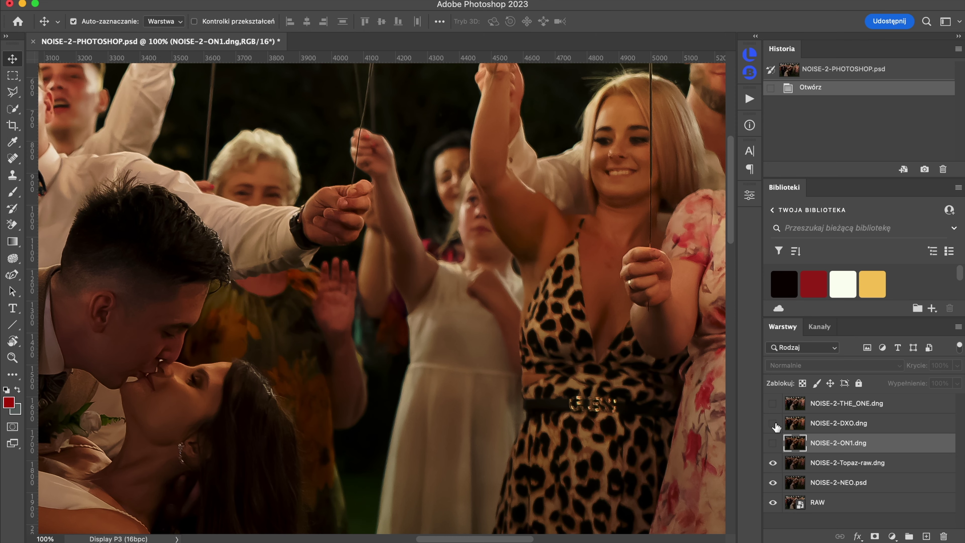
{"action": "left_click", "coordinate": [773, 424]}
{"action": "left_click", "coordinate": [773, 423]}
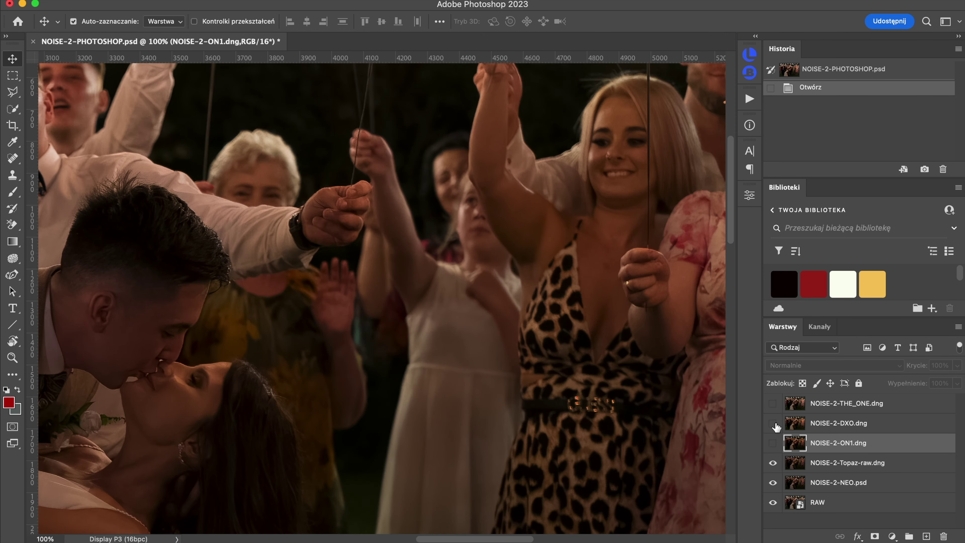
{"action": "left_click", "coordinate": [773, 424]}
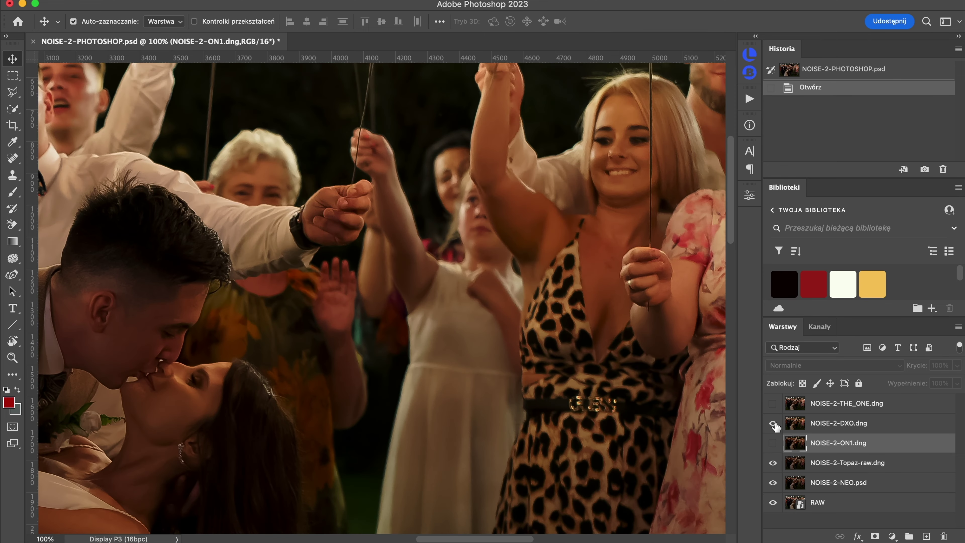
{"action": "left_click", "coordinate": [773, 424]}
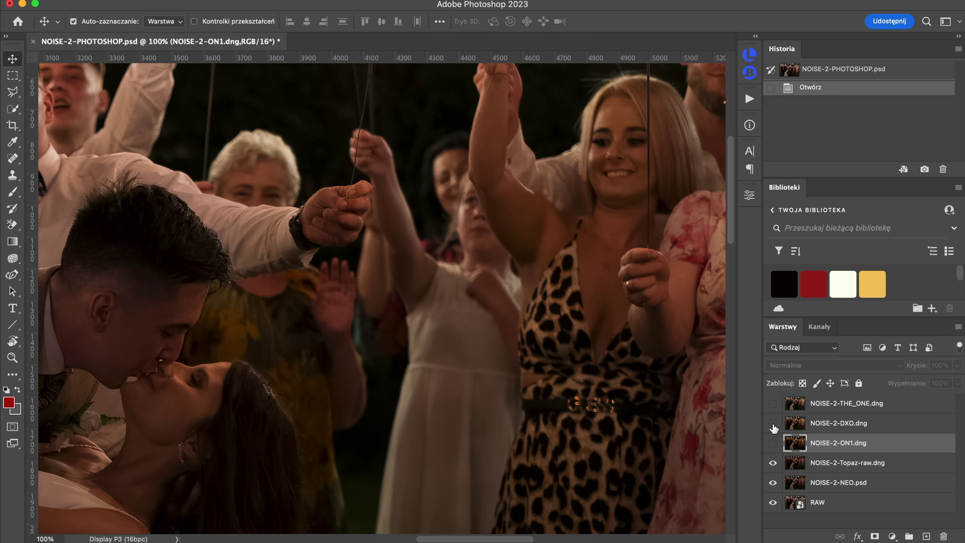
{"action": "left_click", "coordinate": [772, 424]}
{"action": "left_click", "coordinate": [773, 424]}
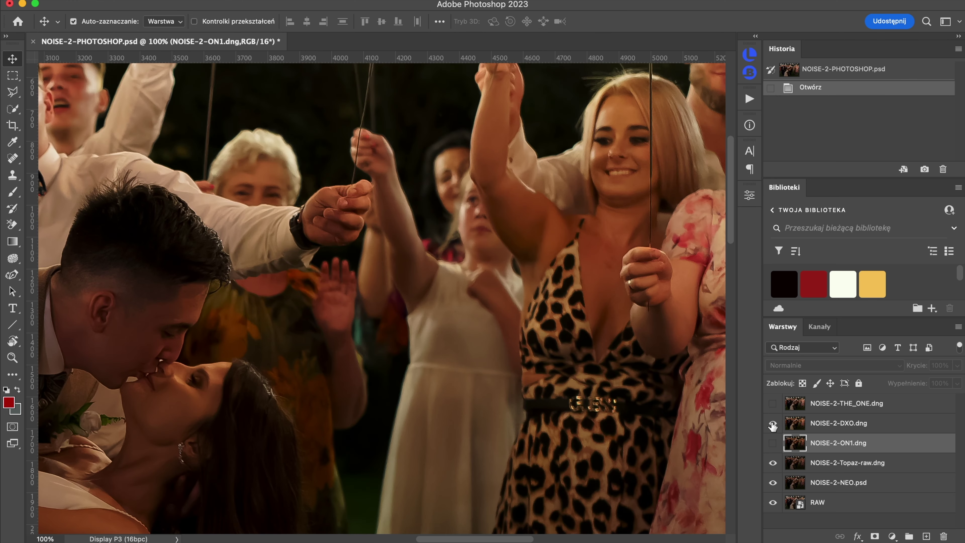
{"action": "left_click", "coordinate": [773, 424]}
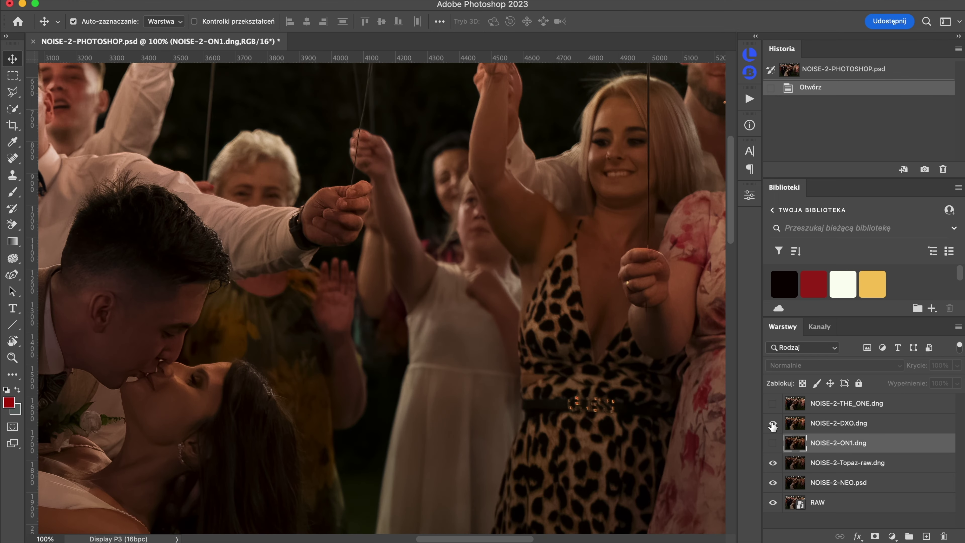
{"action": "left_click", "coordinate": [772, 423]}
{"action": "left_click", "coordinate": [773, 423]}
{"action": "left_click", "coordinate": [773, 424]}
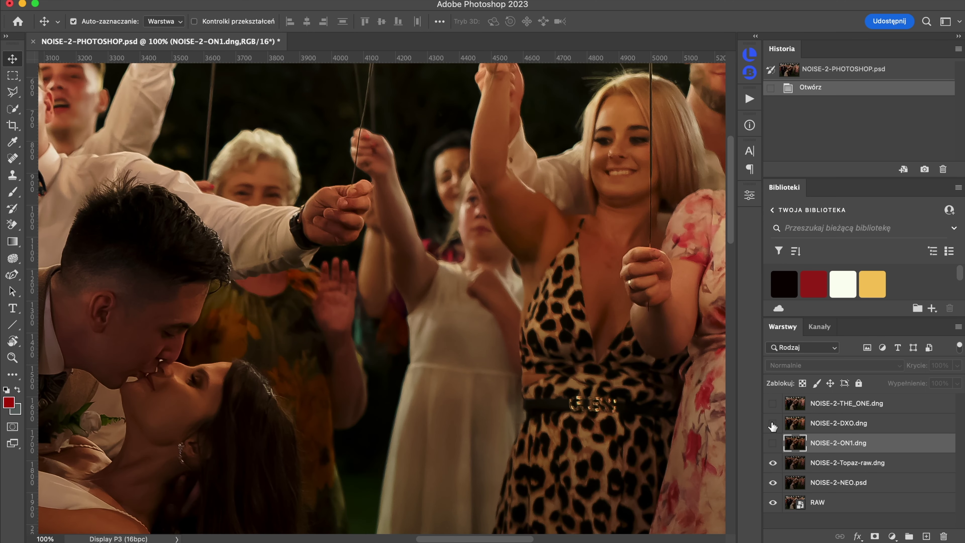
{"action": "left_click", "coordinate": [773, 424]}
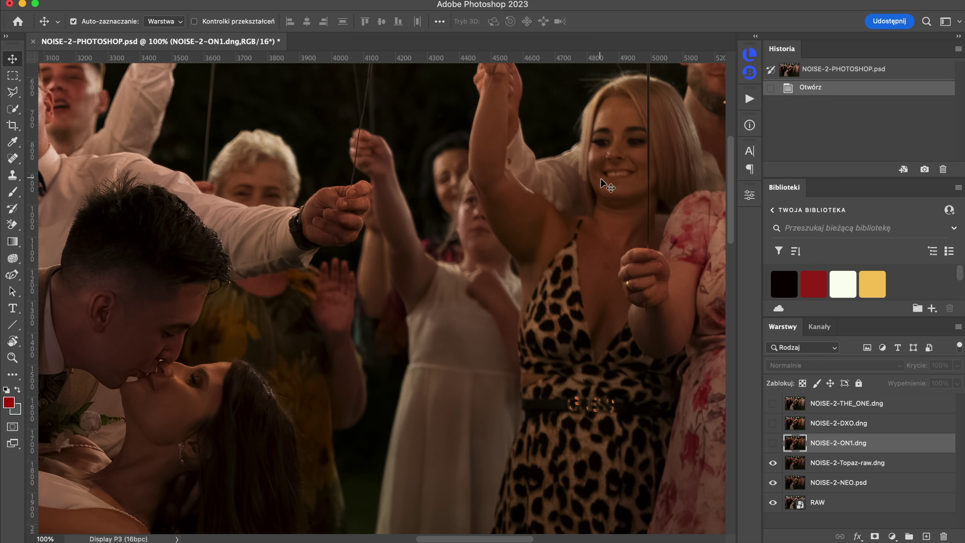
{"action": "left_click", "coordinate": [772, 423]}
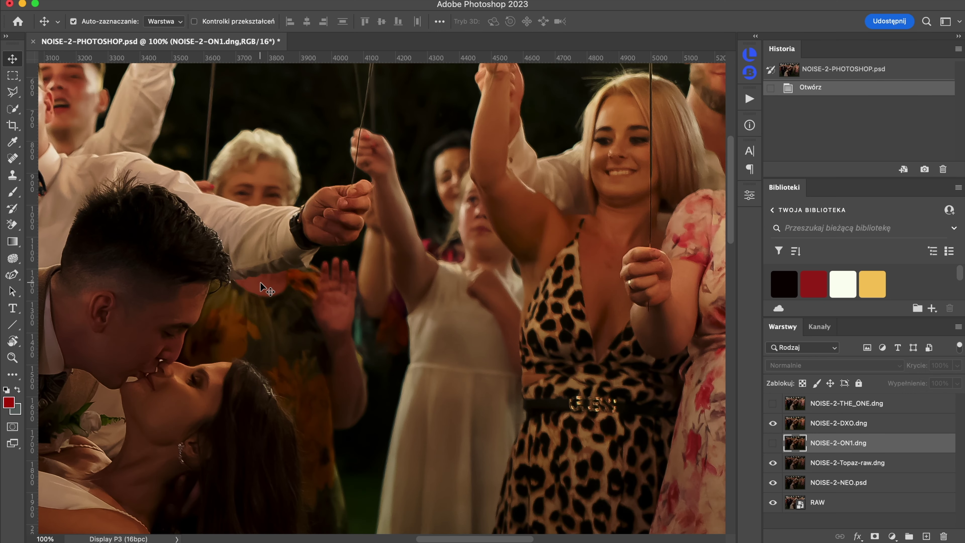
Step: Bring the man with the bow tie into view, select the DXO layer, and toggle it to compare with Topaz there
{"action": "left_click_drag", "start_coordinate": [311, 341], "coordinate": [560, 334]}
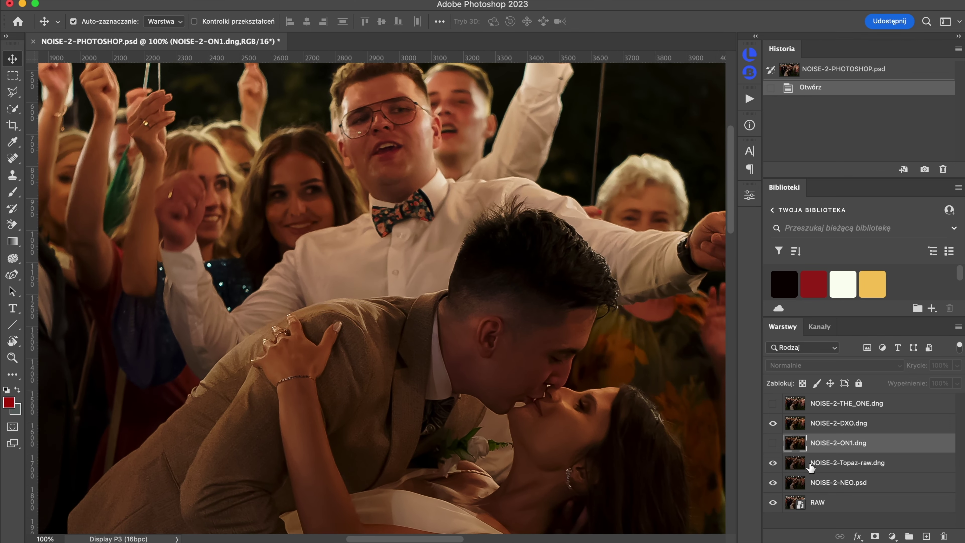
{"action": "left_click", "coordinate": [772, 426]}
{"action": "left_click", "coordinate": [772, 425]}
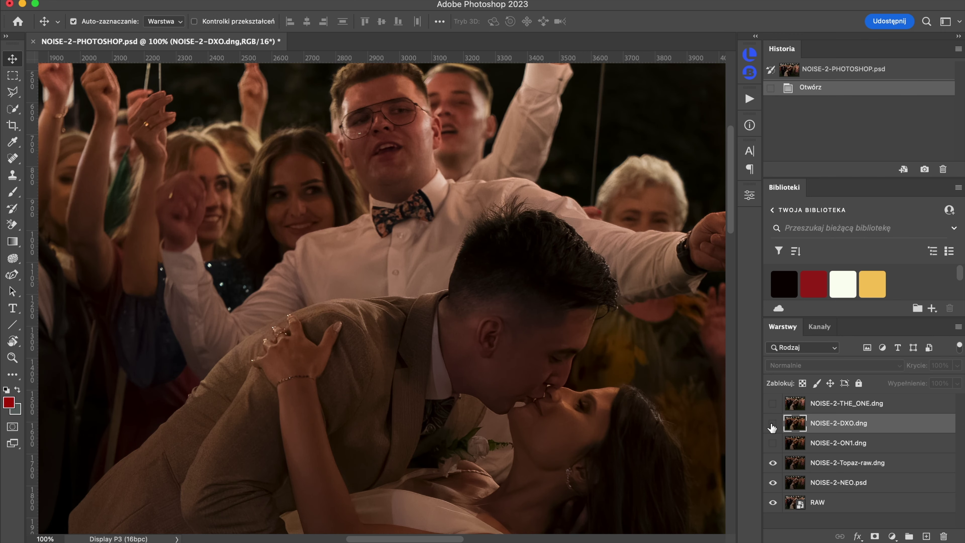
{"action": "left_click", "coordinate": [773, 424]}
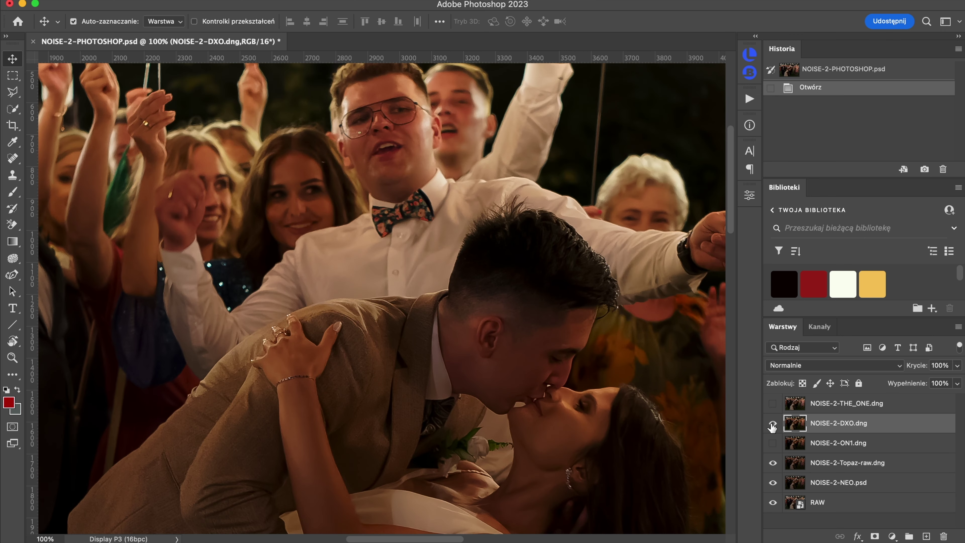
{"action": "left_click", "coordinate": [773, 424]}
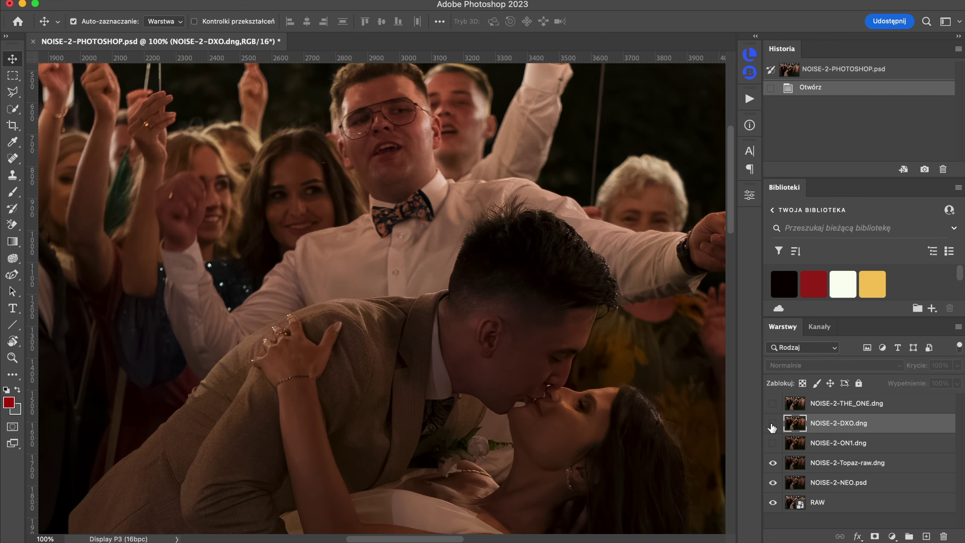
{"action": "left_click", "coordinate": [772, 424]}
{"action": "left_click", "coordinate": [773, 424]}
{"action": "left_click", "coordinate": [772, 424]}
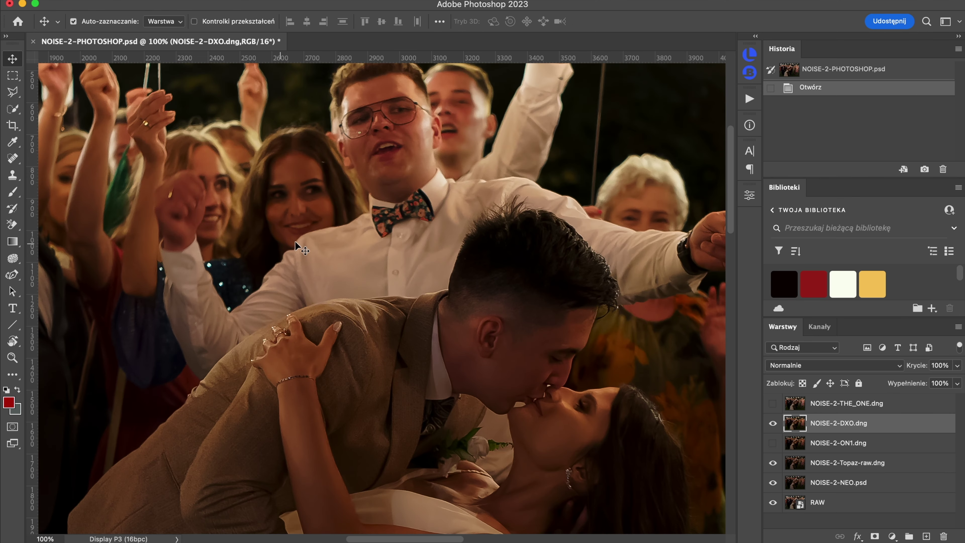
Step: Bring the guests under the string lights into view and toggle the DXO layer to compare it with Topaz there
{"action": "left_click_drag", "start_coordinate": [212, 136], "coordinate": [650, 262]}
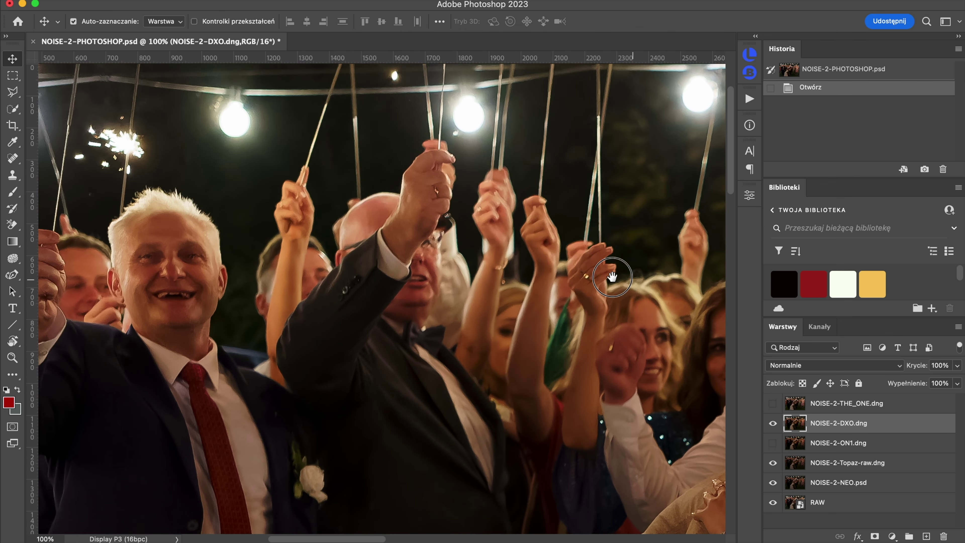
{"action": "left_click", "coordinate": [772, 424]}
{"action": "left_click", "coordinate": [772, 424]}
{"action": "left_click", "coordinate": [772, 423]}
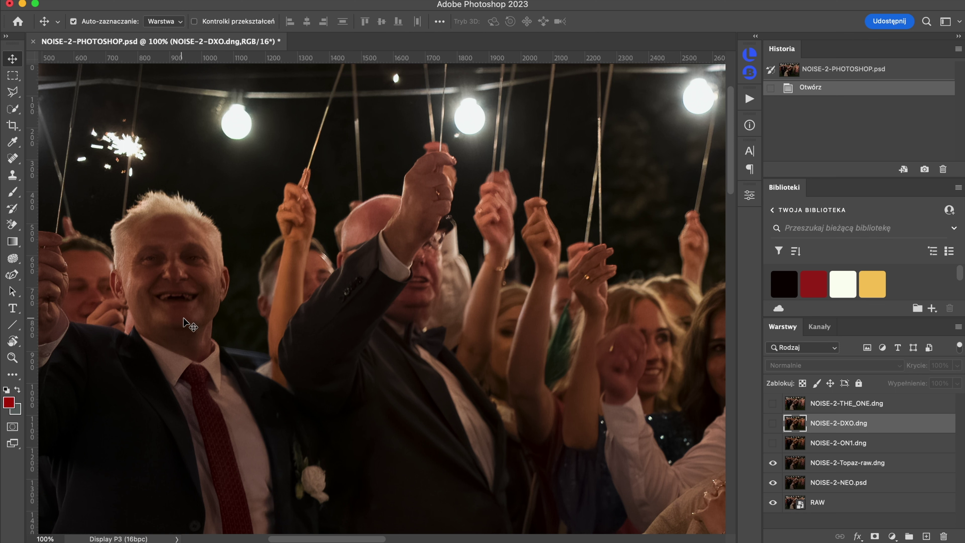
{"action": "left_click", "coordinate": [772, 424]}
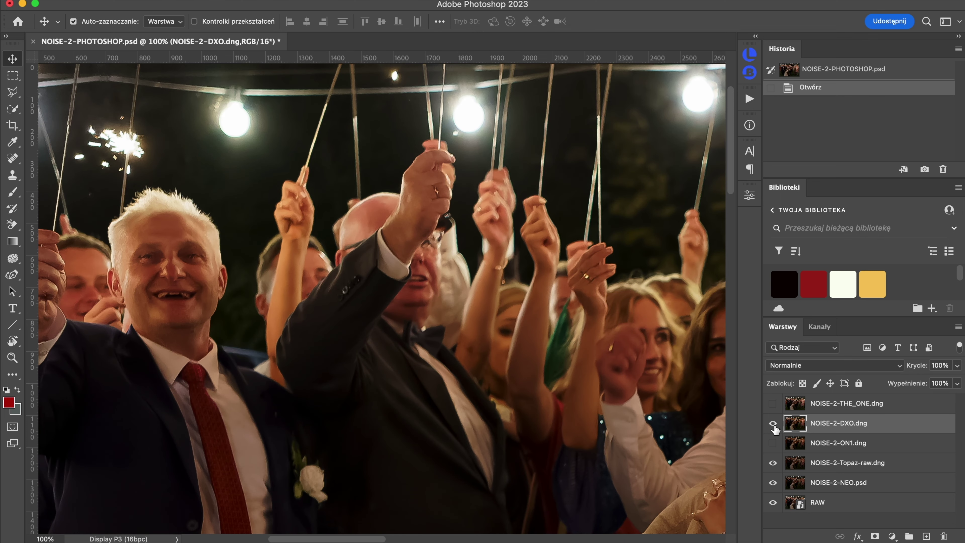
{"action": "left_click", "coordinate": [774, 425]}
{"action": "left_click", "coordinate": [773, 425]}
{"action": "left_click", "coordinate": [773, 425]}
{"action": "left_click", "coordinate": [773, 425]}
Step: Bring the woman in glasses and the floral dress into view and toggle the DXO layer repeatedly to compare it with Topaz
{"action": "left_click_drag", "start_coordinate": [670, 370], "coordinate": [295, 321]}
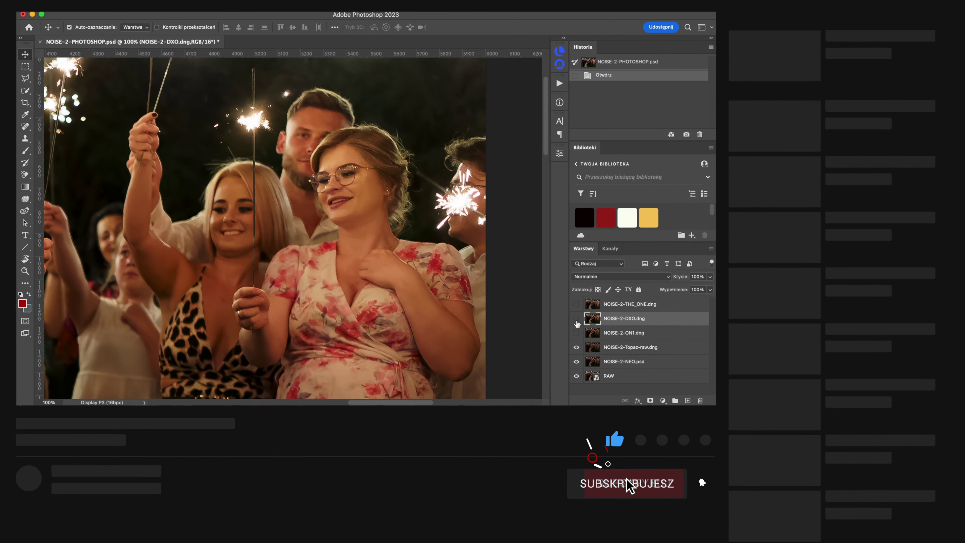
{"action": "left_click", "coordinate": [576, 319]}
{"action": "left_click", "coordinate": [576, 320]}
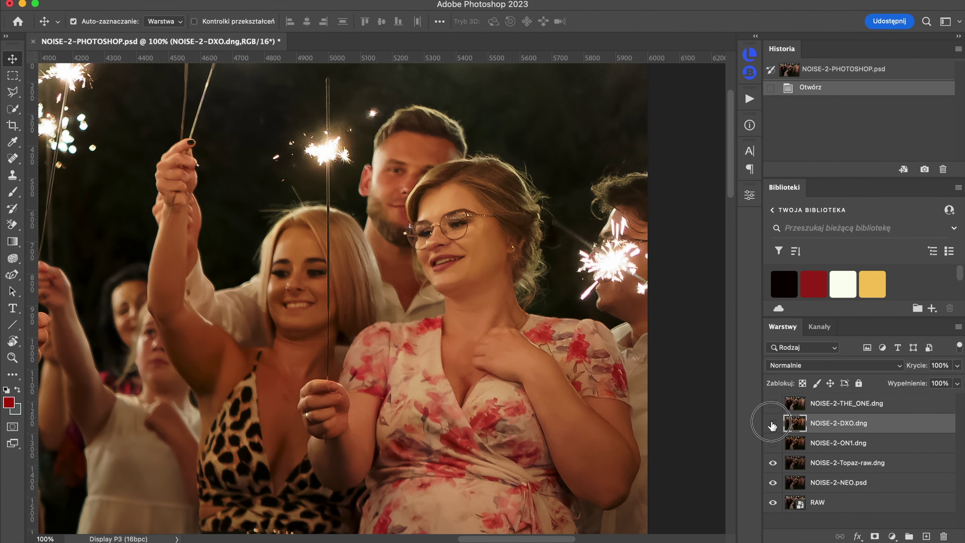
{"action": "left_click", "coordinate": [772, 423]}
{"action": "left_click", "coordinate": [773, 423]}
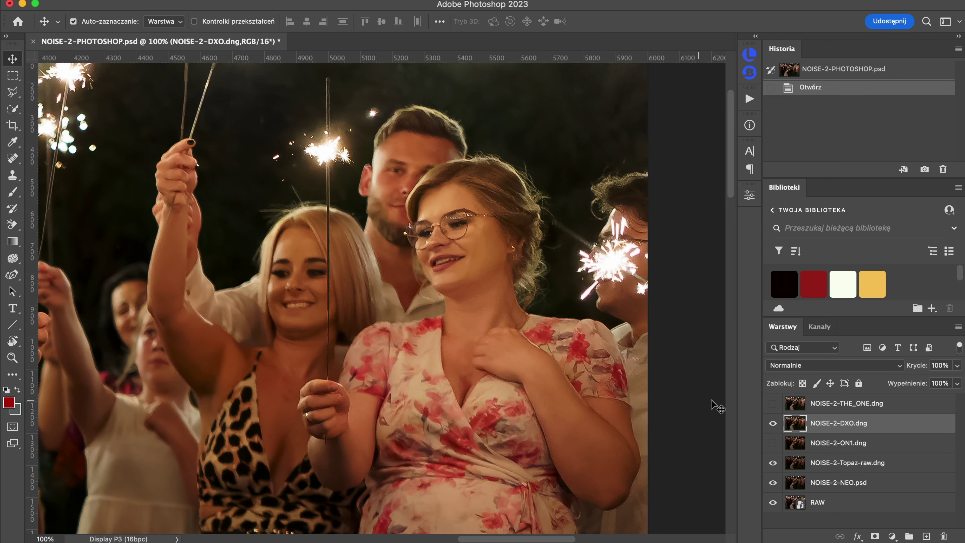
{"action": "left_click", "coordinate": [773, 424]}
{"action": "left_click", "coordinate": [773, 425]}
Step: Bring the kissing couple and the leopard-print dress into view and show only the RAW layer
{"action": "left_click_drag", "start_coordinate": [306, 310], "coordinate": [645, 137]}
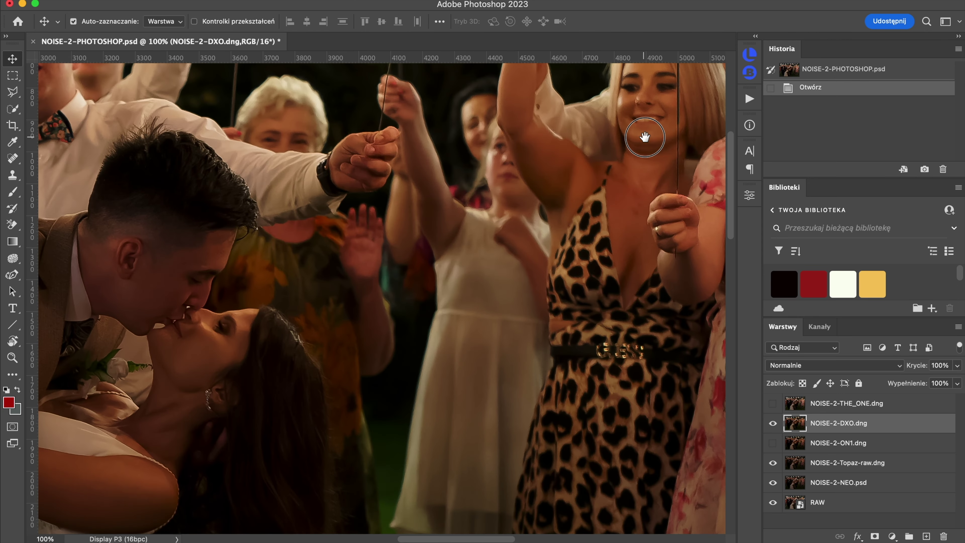
{"action": "left_click_drag", "start_coordinate": [519, 198], "coordinate": [586, 226]}
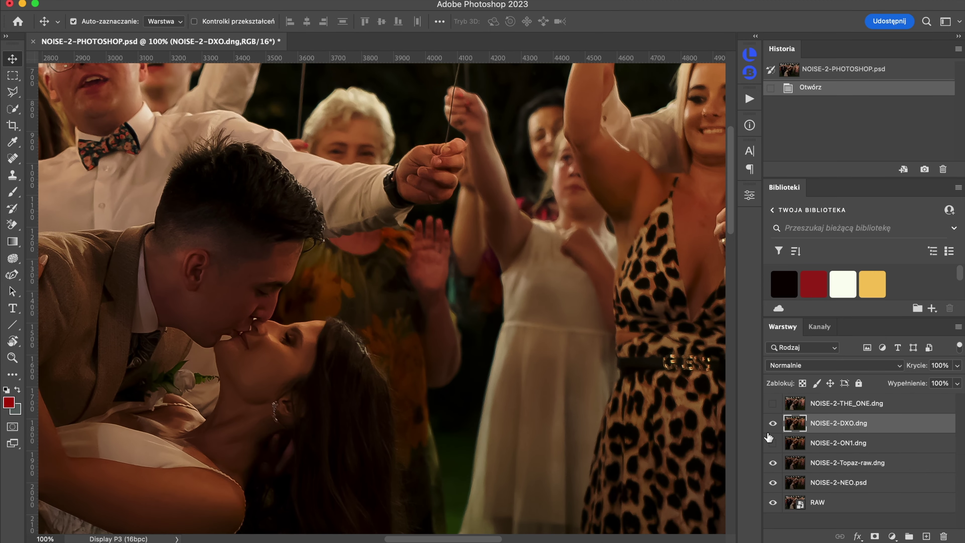
{"action": "left_click", "coordinate": [772, 463], "text": "alt"}
{"action": "left_click", "coordinate": [772, 502], "text": "alt"}
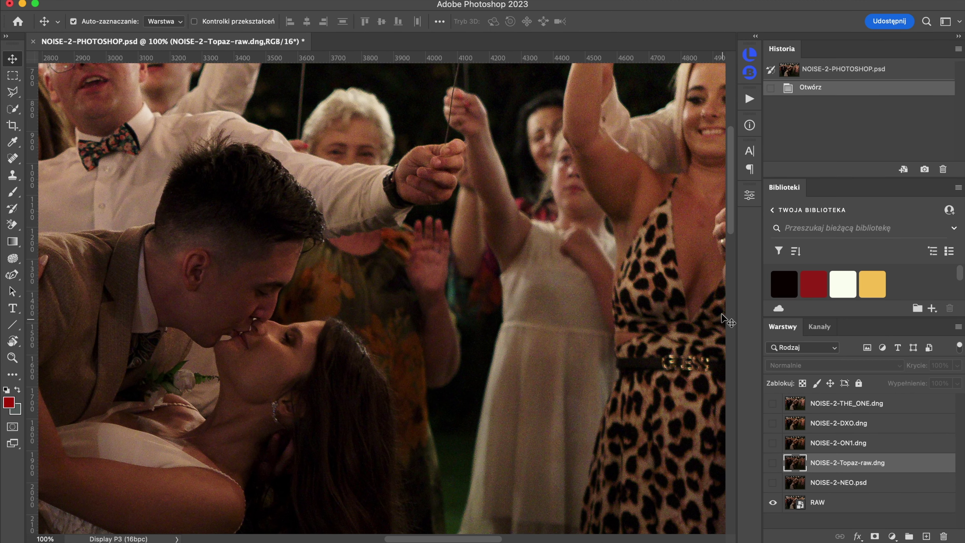
{"action": "mouse_move", "coordinate": [624, 319]}
{"action": "left_mouse_down"}
{"action": "mouse_move", "coordinate": [609, 345]}
{"action": "mouse_move", "coordinate": [610, 326]}
{"action": "left_mouse_up"}
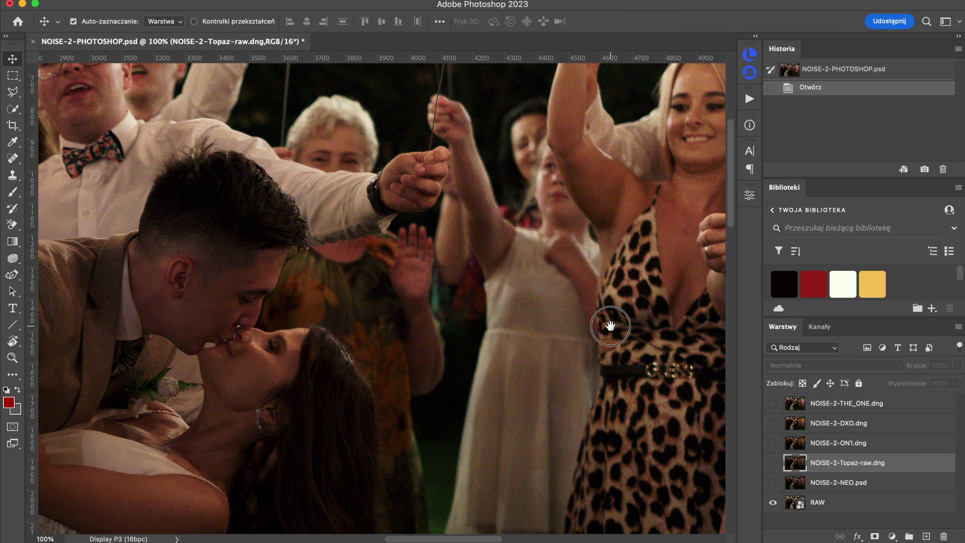
Step: Toggle the NOISE-2-THE_ONE layer twice to compare it with RAW on the couple, leaving it hidden
{"action": "left_click", "coordinate": [773, 405]}
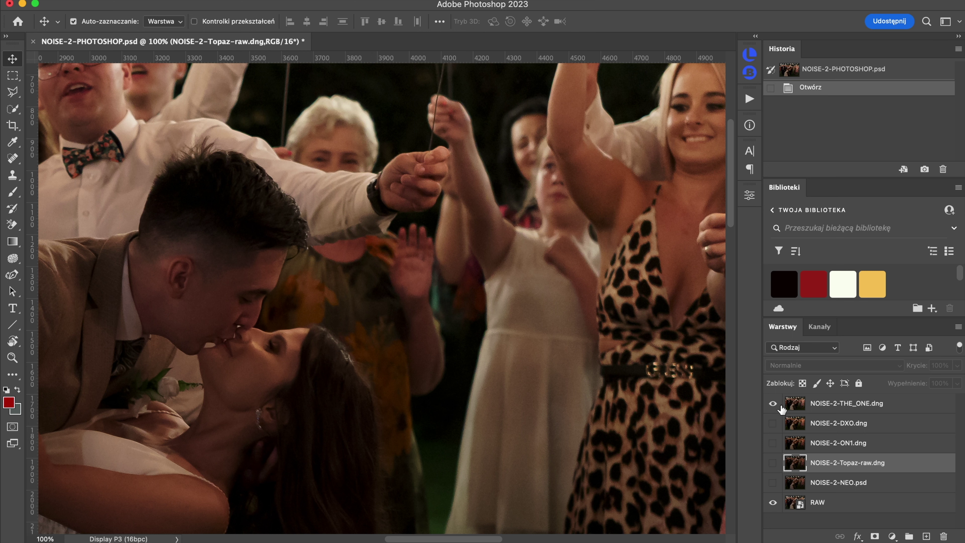
{"action": "left_click", "coordinate": [773, 403]}
{"action": "left_click", "coordinate": [774, 405]}
{"action": "left_click", "coordinate": [773, 404]}
Step: Show the NEO layer and toggle THE_ONE repeatedly to compare it with NEO on the kissing couple
{"action": "left_click", "coordinate": [773, 483]}
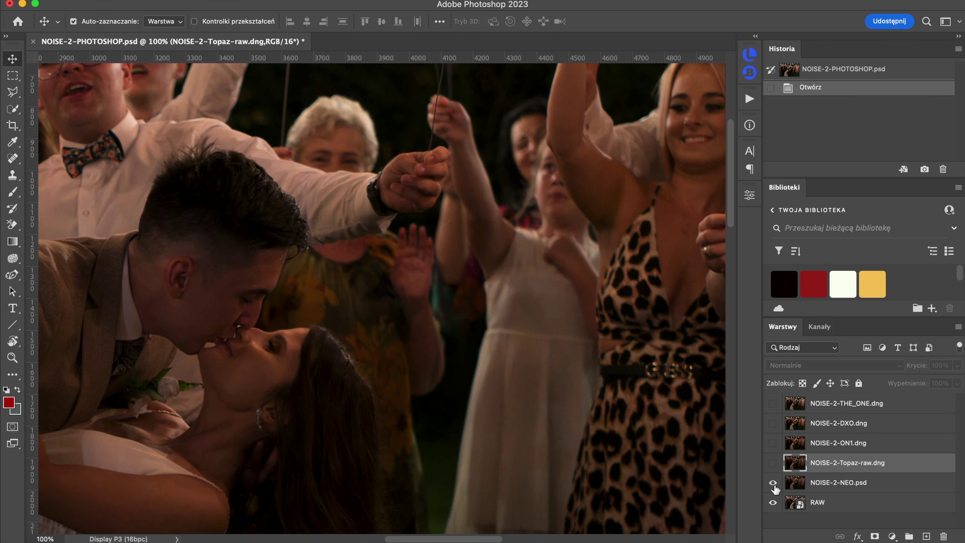
{"action": "left_click", "coordinate": [773, 404]}
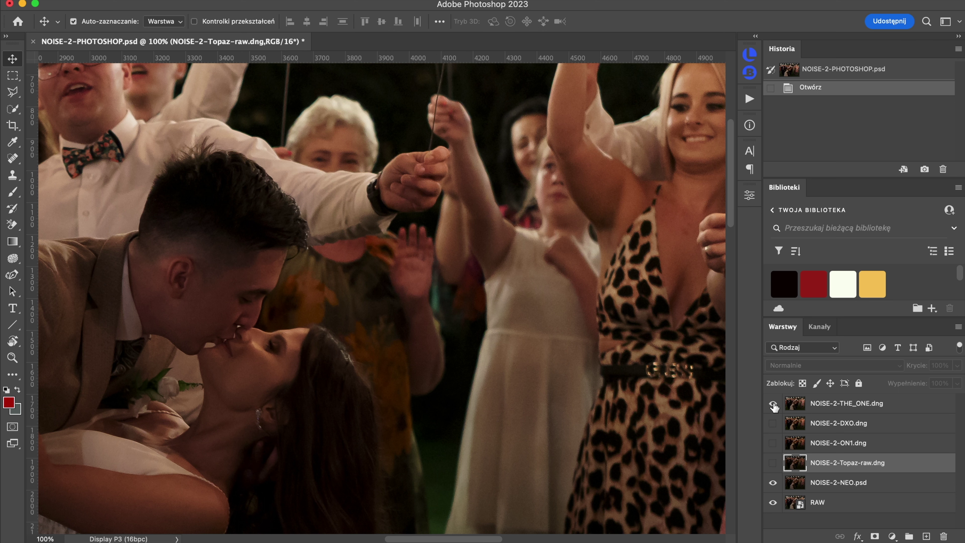
{"action": "left_click", "coordinate": [773, 404]}
{"action": "left_click", "coordinate": [773, 404]}
{"action": "left_click", "coordinate": [773, 404]}
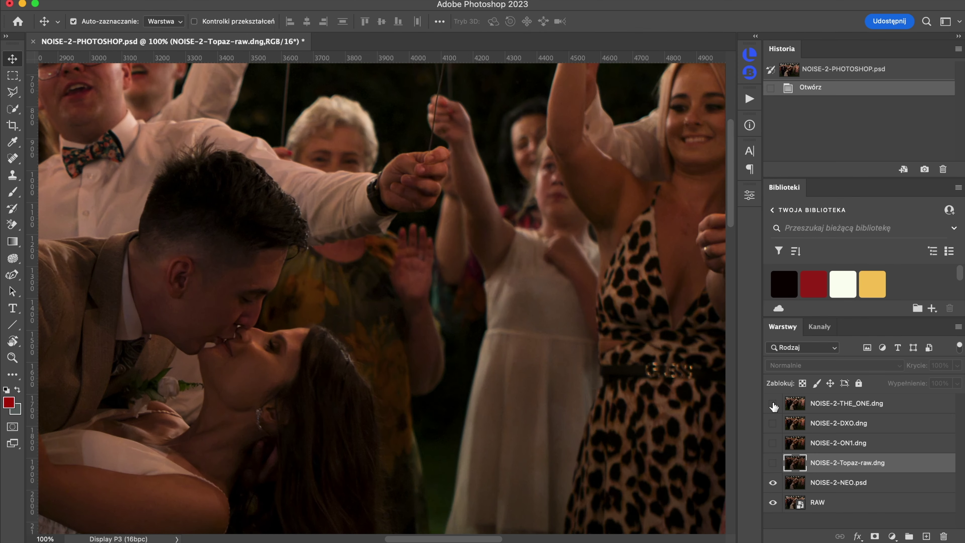
{"action": "left_click", "coordinate": [773, 404]}
{"action": "left_click", "coordinate": [773, 404]}
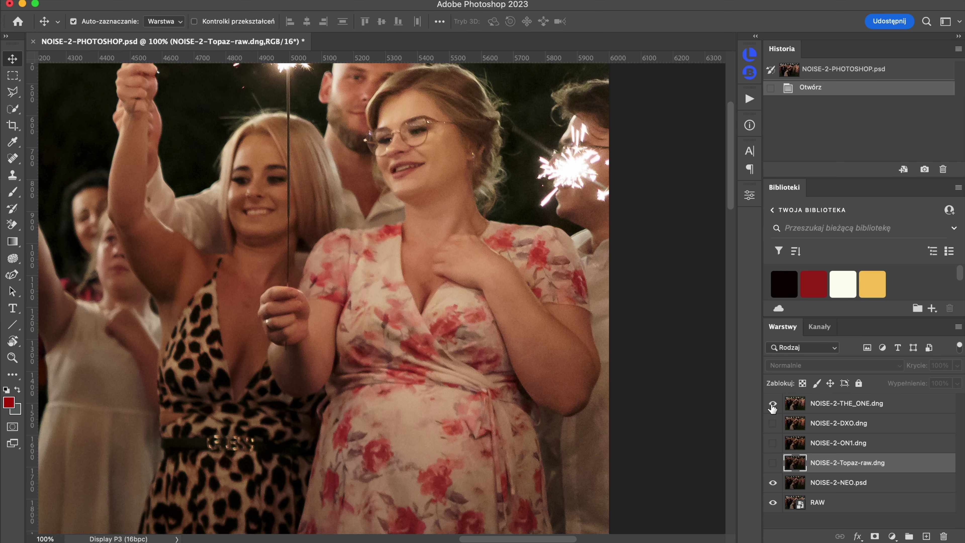
Step: Toggle THE_ONE to compare it with NEO on the woman in the floral dress
{"action": "left_click", "coordinate": [773, 404]}
{"action": "left_click", "coordinate": [772, 404]}
{"action": "left_click", "coordinate": [772, 404]}
{"action": "left_click", "coordinate": [772, 404]}
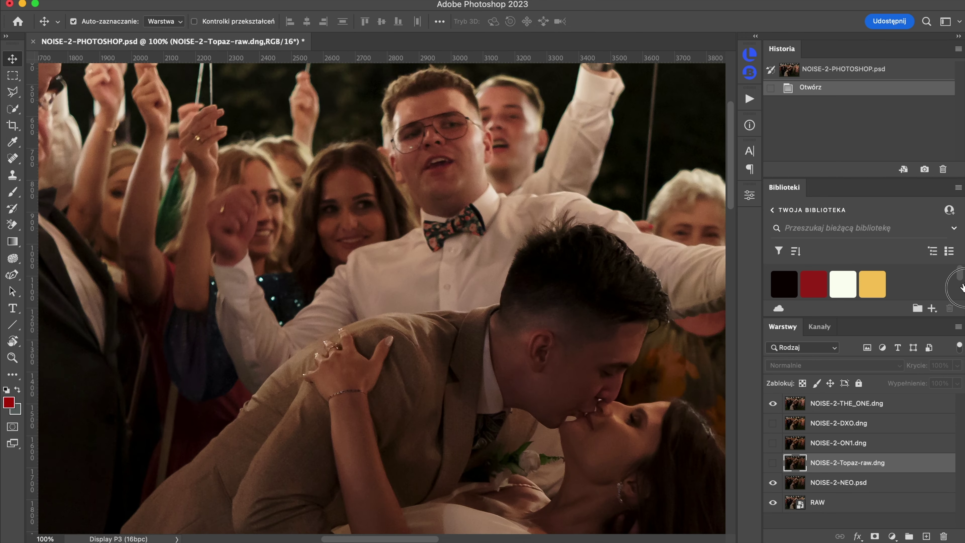
Step: Bring the man with the red tie into view and toggle THE_ONE to compare it with NEO there, leaving THE_ONE hidden
{"action": "left_click_drag", "start_coordinate": [323, 282], "coordinate": [725, 266]}
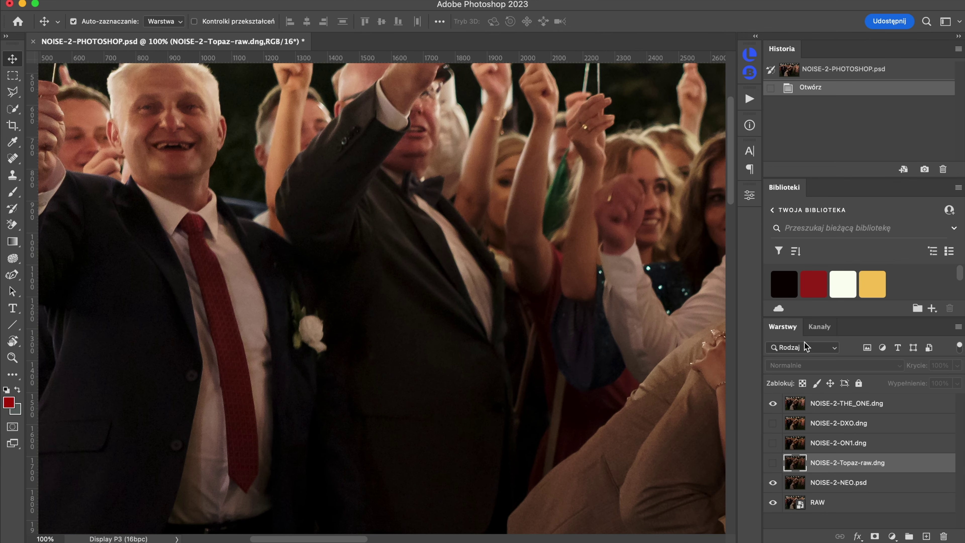
{"action": "left_click", "coordinate": [773, 404]}
{"action": "left_click", "coordinate": [773, 404]}
{"action": "left_click", "coordinate": [773, 404]}
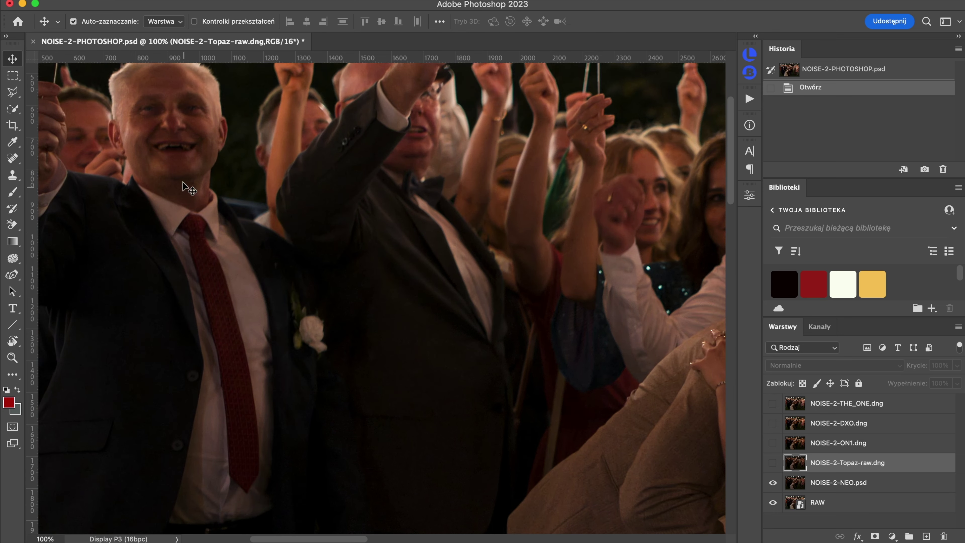
Step: Return to the kissing couple and toggle THE_ONE to compare it with NEO, leaving THE_ONE shown
{"action": "left_click_drag", "start_coordinate": [546, 456], "coordinate": [158, 394]}
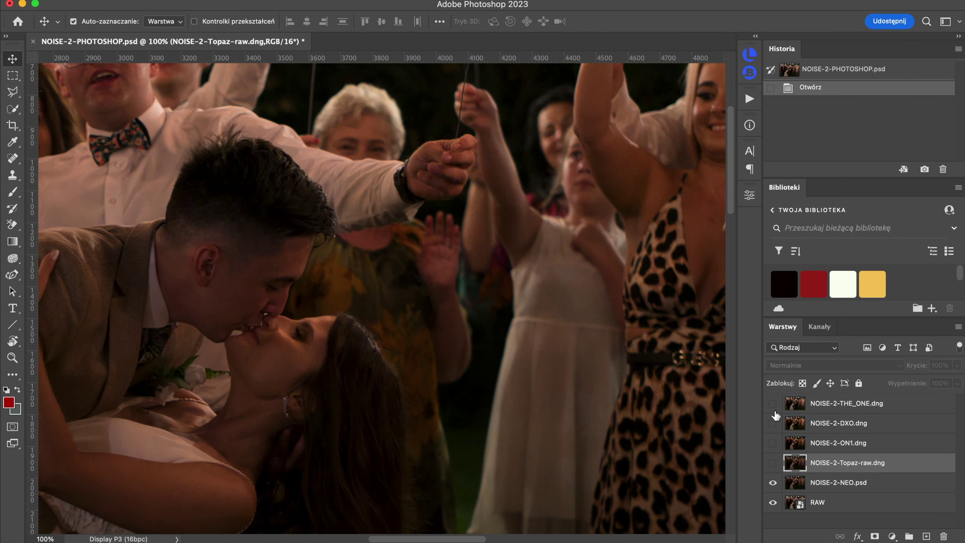
{"action": "left_click", "coordinate": [772, 404]}
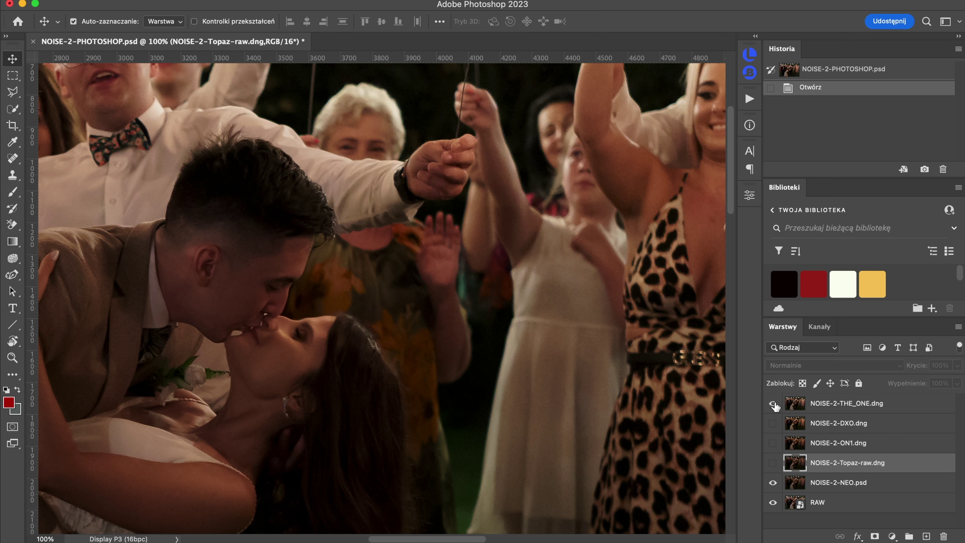
{"action": "left_click", "coordinate": [773, 403]}
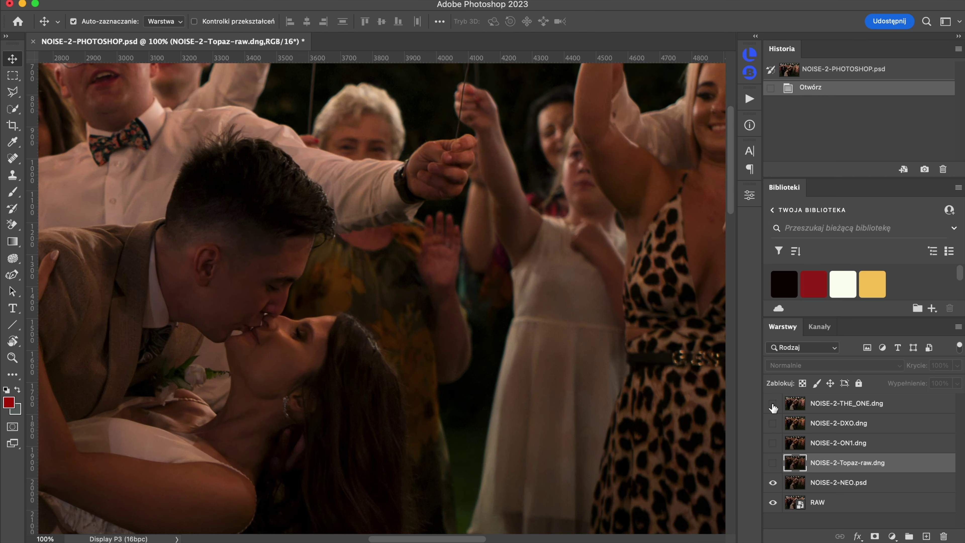
{"action": "left_click", "coordinate": [772, 403]}
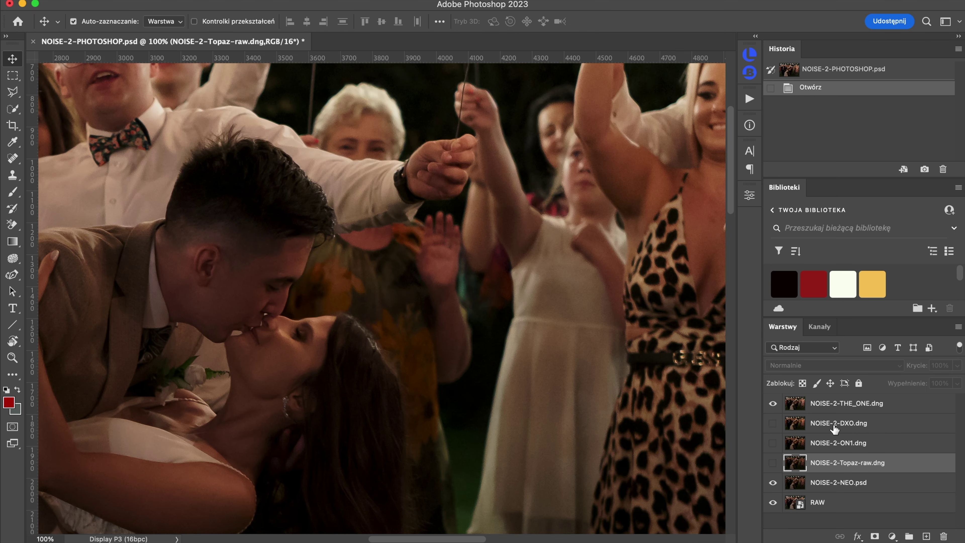
Step: Hide the THE_ONE and NEO layers, then toggle THE_ONE to compare it with the RAW layer on the couple
{"action": "left_click", "coordinate": [772, 403]}
{"action": "left_click", "coordinate": [773, 483]}
{"action": "left_click_drag", "start_coordinate": [564, 463], "coordinate": [534, 472]}
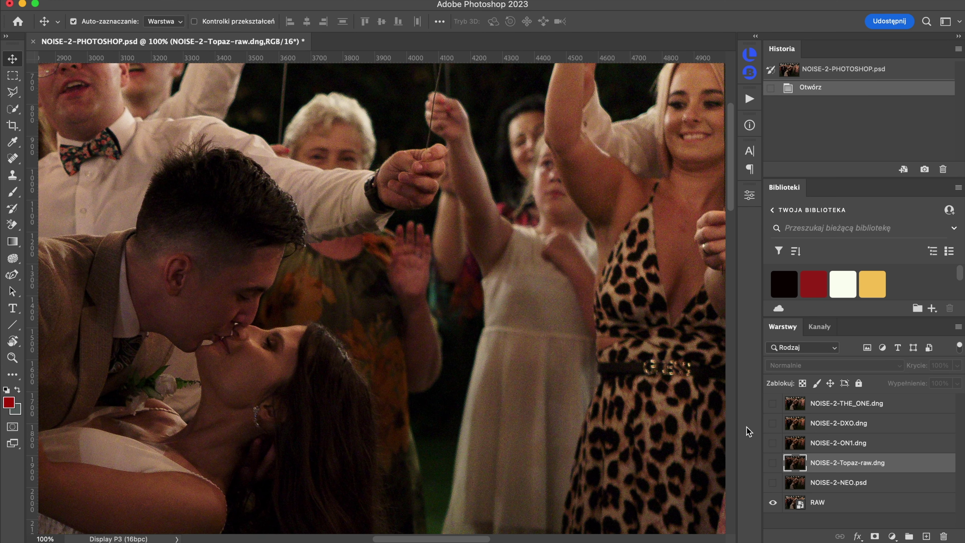
{"action": "left_click", "coordinate": [772, 404]}
{"action": "left_click", "coordinate": [773, 404]}
Step: Show the DXO layer and toggle THE_ONE repeatedly to compare it with DXO on the couple
{"action": "left_click", "coordinate": [772, 423]}
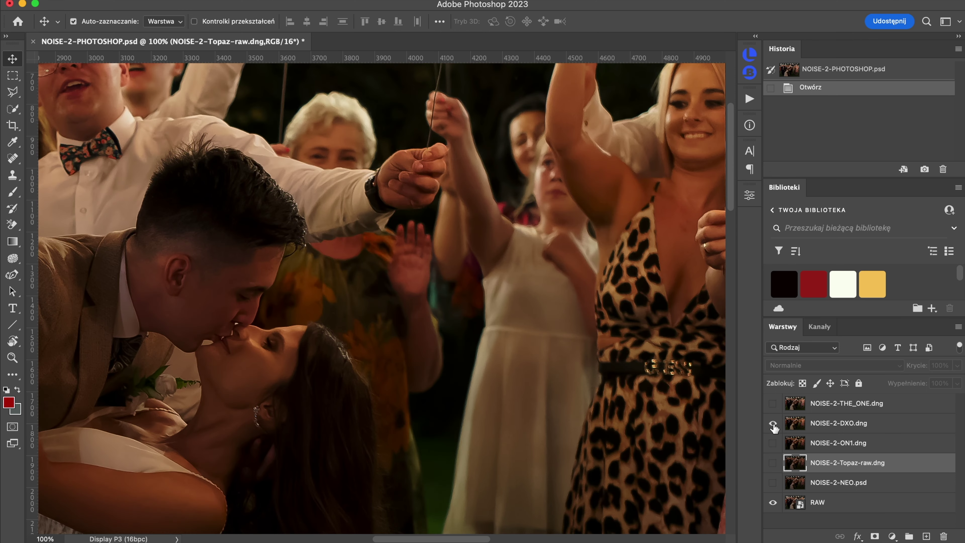
{"action": "left_click", "coordinate": [772, 404]}
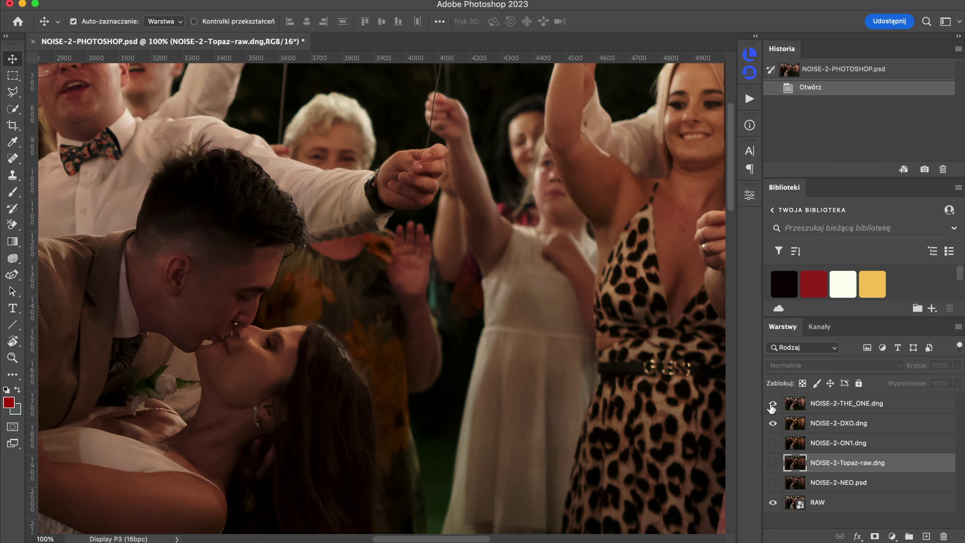
{"action": "left_click", "coordinate": [772, 403]}
{"action": "left_click", "coordinate": [772, 404]}
{"action": "left_click", "coordinate": [773, 404]}
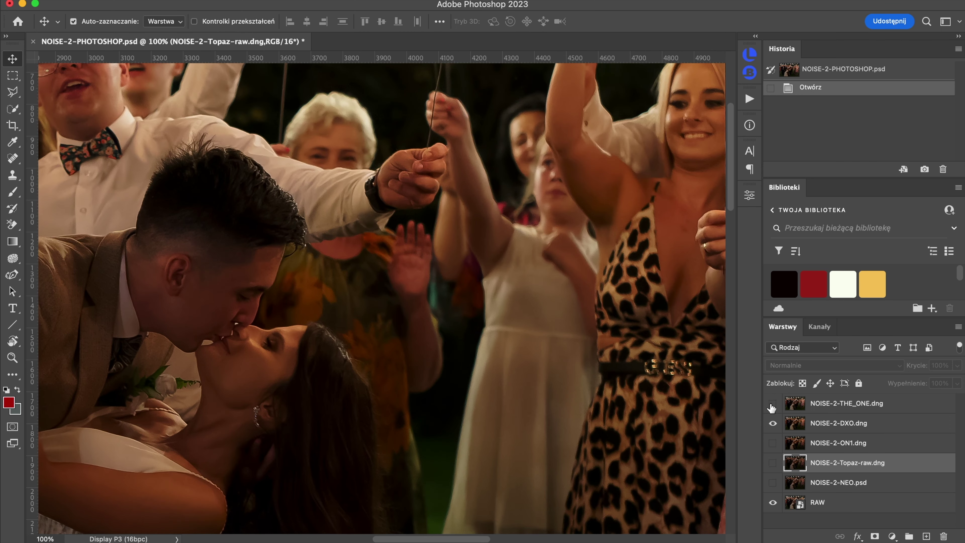
{"action": "left_click", "coordinate": [772, 404]}
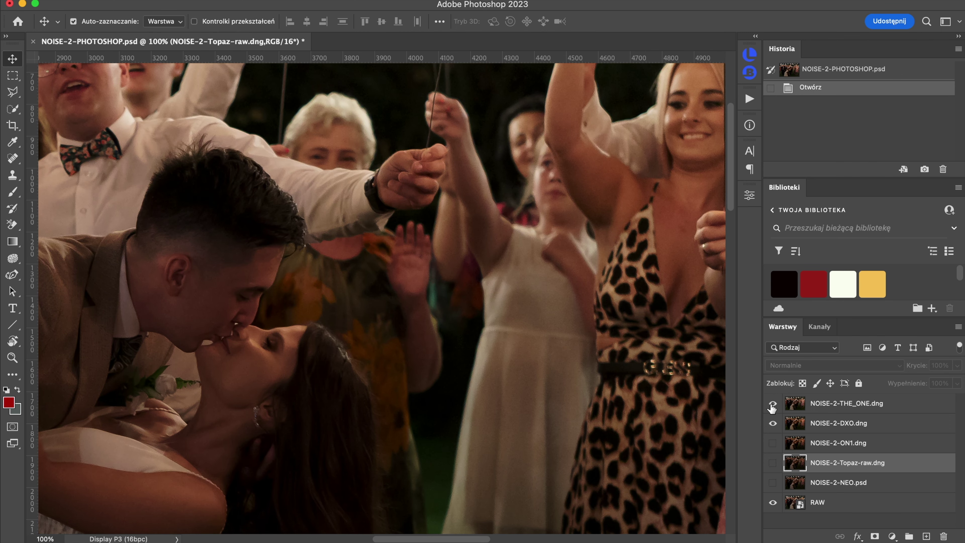
{"action": "left_click", "coordinate": [772, 404]}
{"action": "left_click", "coordinate": [772, 404]}
{"action": "left_click", "coordinate": [772, 404]}
{"action": "left_click", "coordinate": [772, 404]}
{"action": "left_click", "coordinate": [772, 404]}
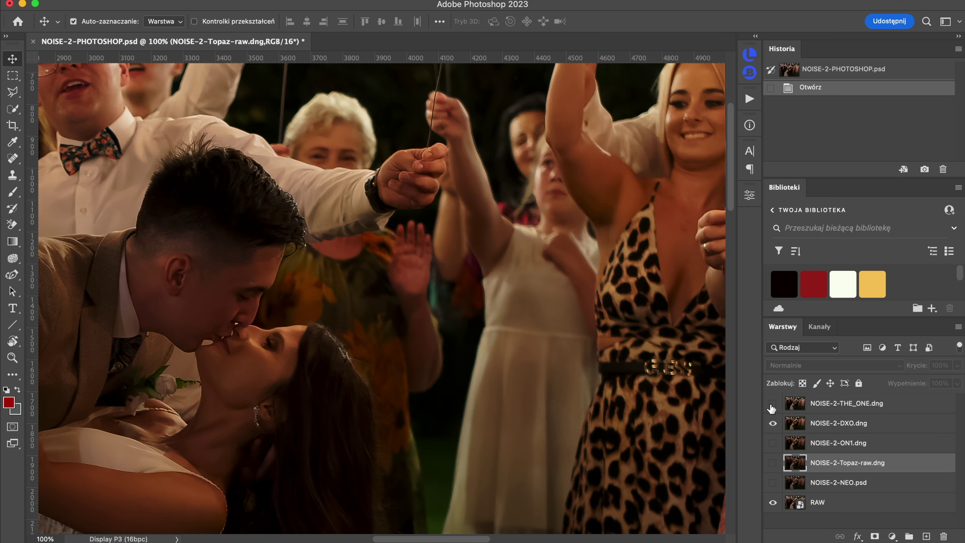
{"action": "left_click", "coordinate": [772, 404]}
{"action": "left_click", "coordinate": [772, 404]}
Step: Hide DXO, show the Topaz layer, and toggle THE_ONE repeatedly to compare it with Topaz, leaving THE_ONE shown
{"action": "left_click", "coordinate": [772, 423]}
{"action": "left_click", "coordinate": [773, 462]}
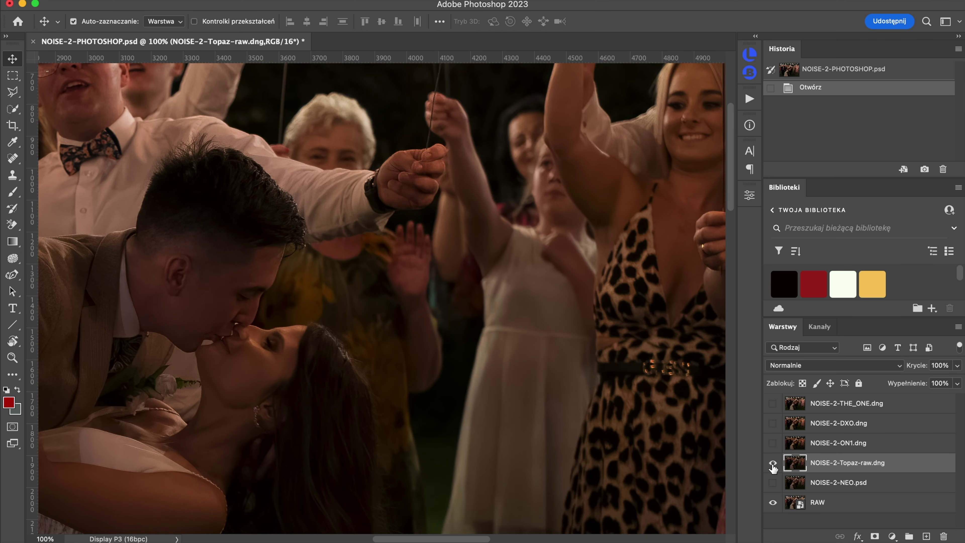
{"action": "left_click", "coordinate": [771, 406]}
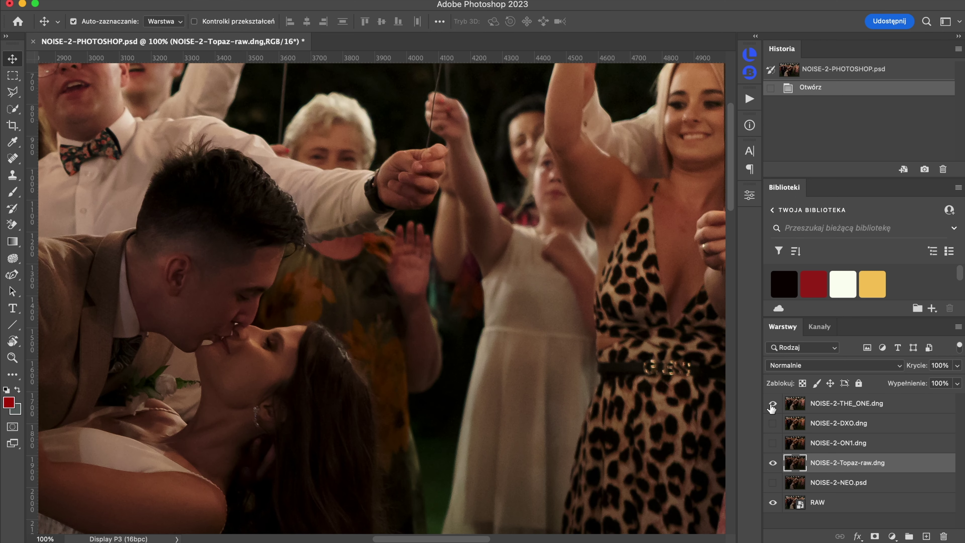
{"action": "left_click", "coordinate": [771, 406]}
{"action": "left_click", "coordinate": [771, 406]}
{"action": "left_click", "coordinate": [771, 406]}
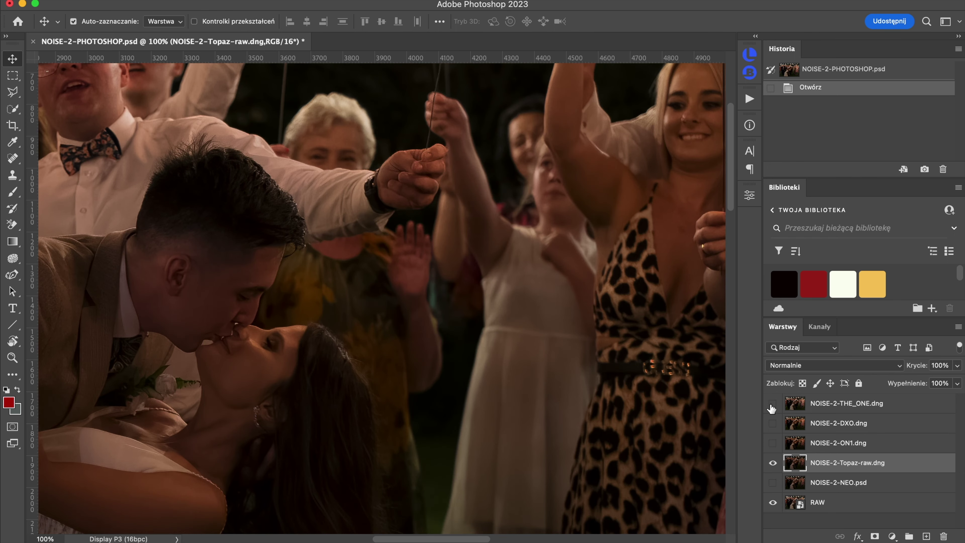
{"action": "left_click", "coordinate": [772, 406]}
{"action": "left_click", "coordinate": [771, 405]}
{"action": "left_click", "coordinate": [773, 404]}
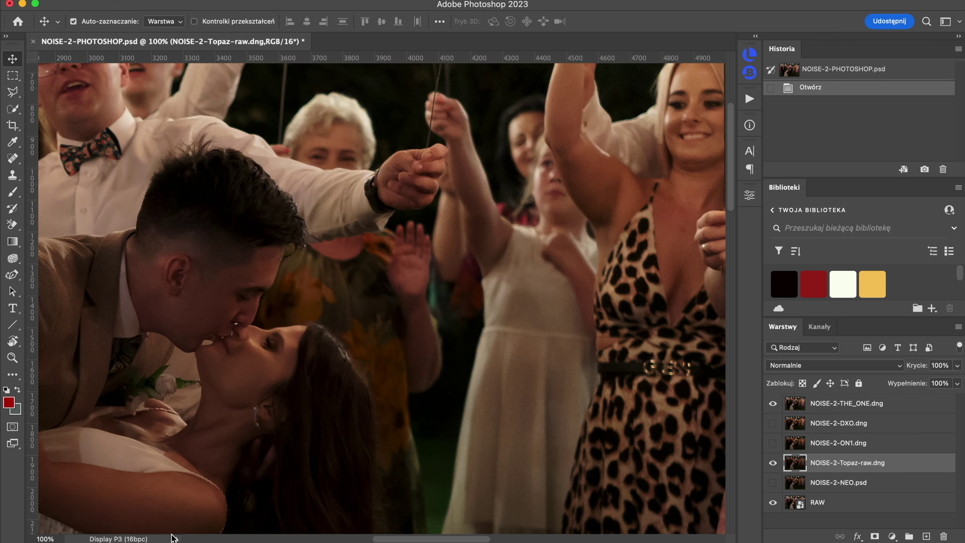
Step: Center the kissing couple and alternate the THE_ONE and DXO layers over Topaz to compare all three, leaving DXO shown
{"action": "left_click_drag", "start_coordinate": [185, 504], "coordinate": [215, 471]}
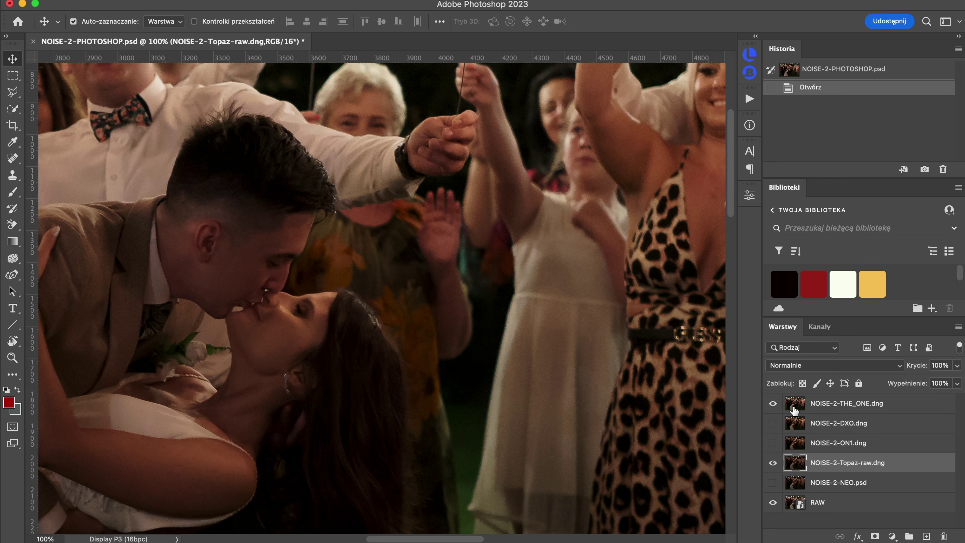
{"action": "left_click", "coordinate": [772, 403]}
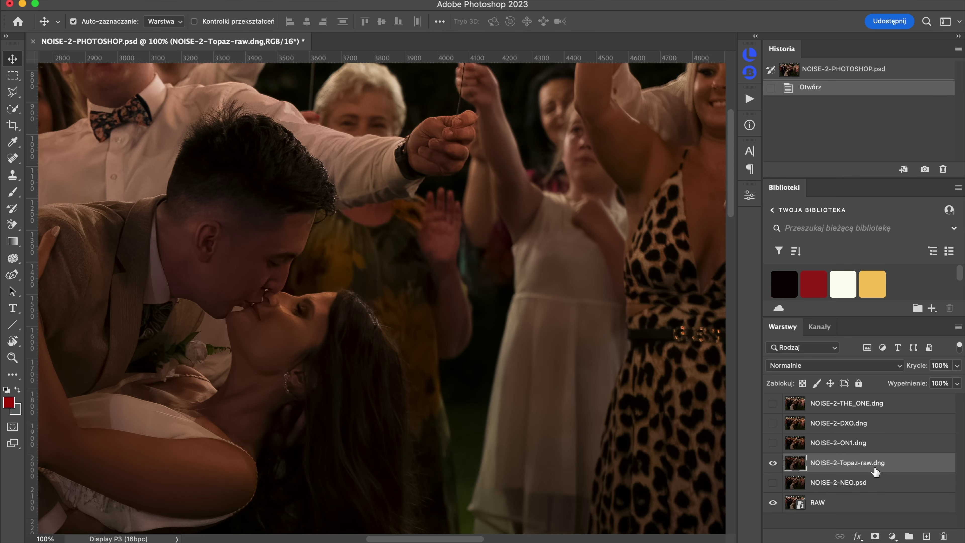
{"action": "left_click", "coordinate": [772, 423]}
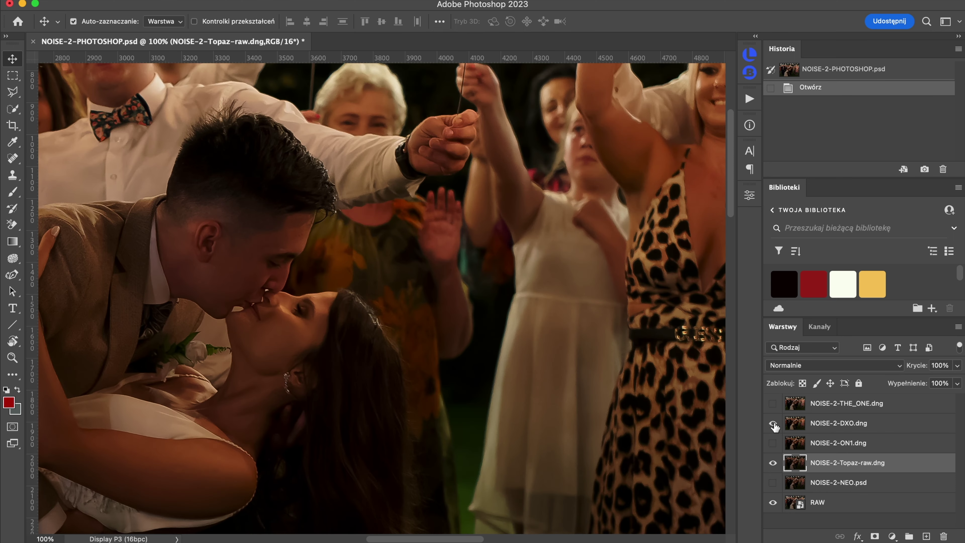
{"action": "left_click", "coordinate": [772, 424]}
{"action": "left_click", "coordinate": [772, 403]}
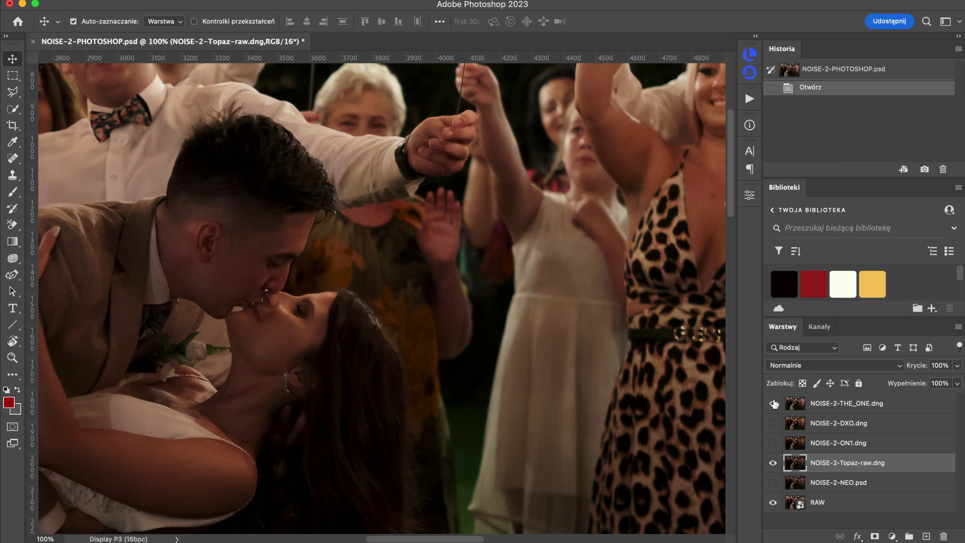
{"action": "left_click", "coordinate": [773, 403]}
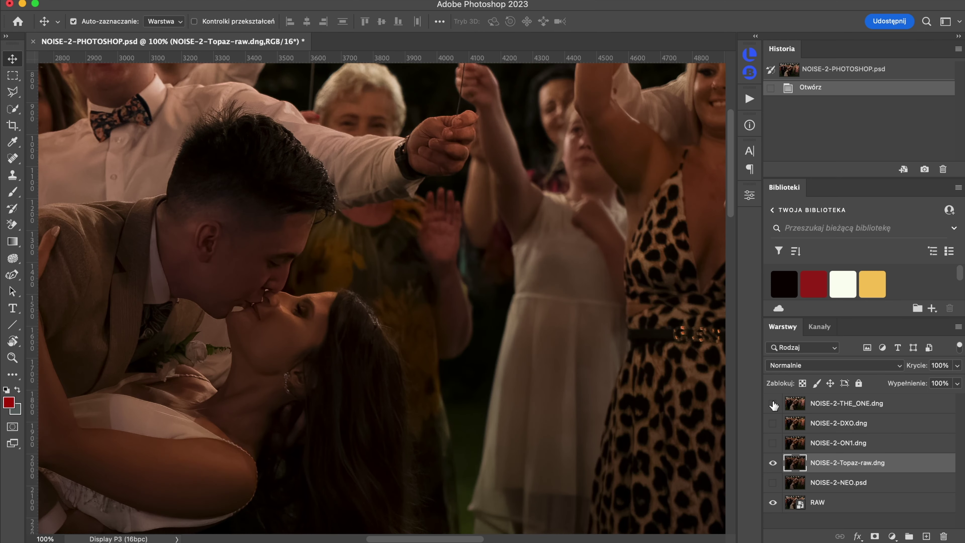
{"action": "left_click", "coordinate": [772, 423]}
{"action": "left_click", "coordinate": [772, 423]}
{"action": "left_click", "coordinate": [772, 423]}
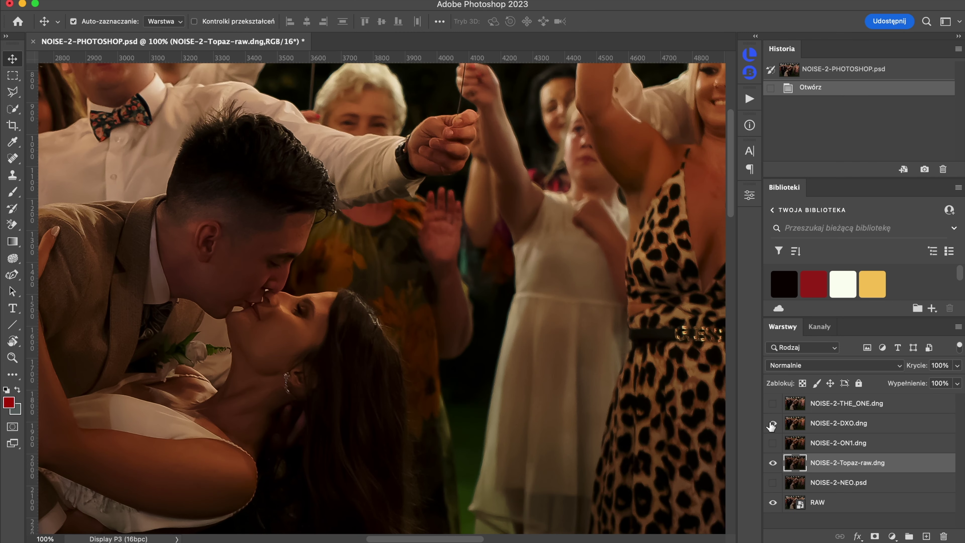
Step: Toggle the DXO layer repeatedly over Topaz to compare them on the couple and the women beside the sparklers
{"action": "left_click", "coordinate": [772, 424]}
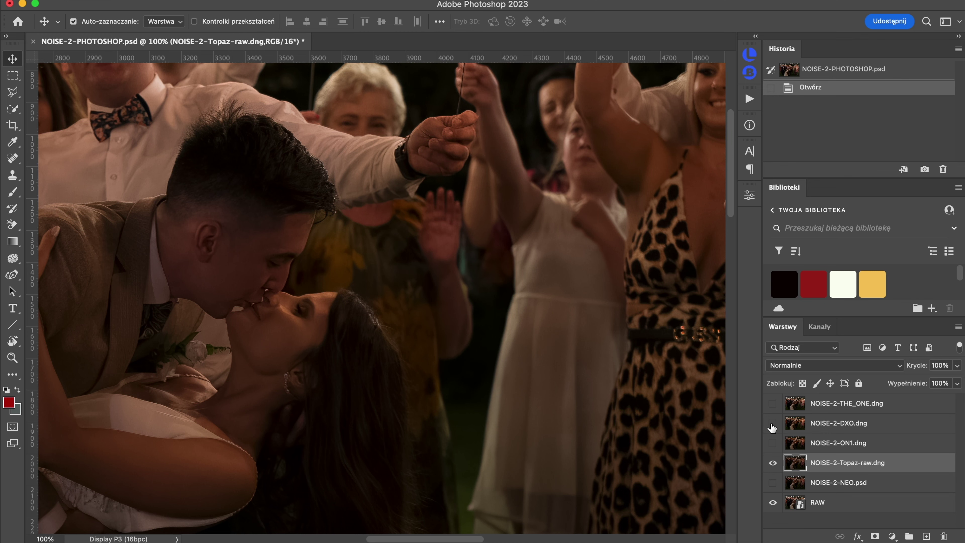
{"action": "left_click_drag", "start_coordinate": [702, 222], "coordinate": [456, 345]}
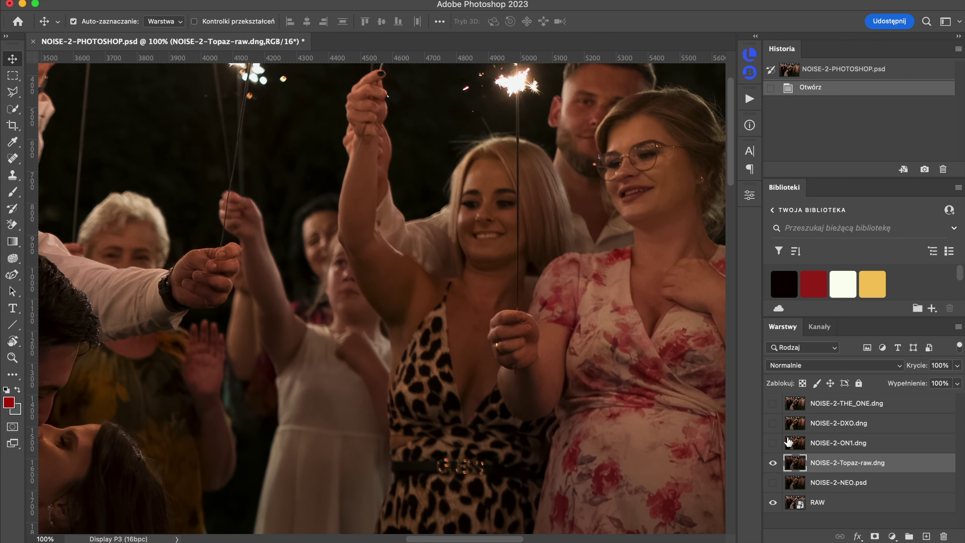
{"action": "left_click", "coordinate": [773, 423]}
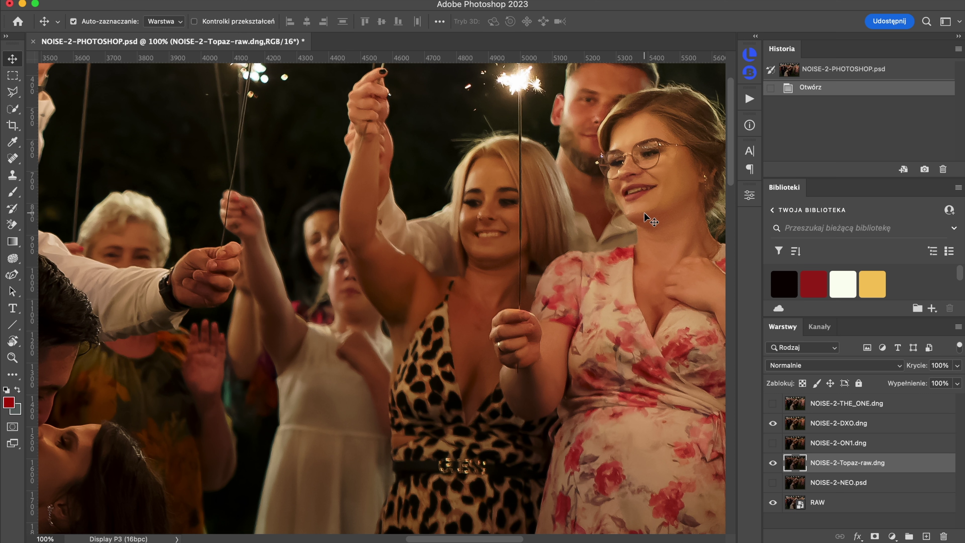
{"action": "left_click", "coordinate": [772, 423]}
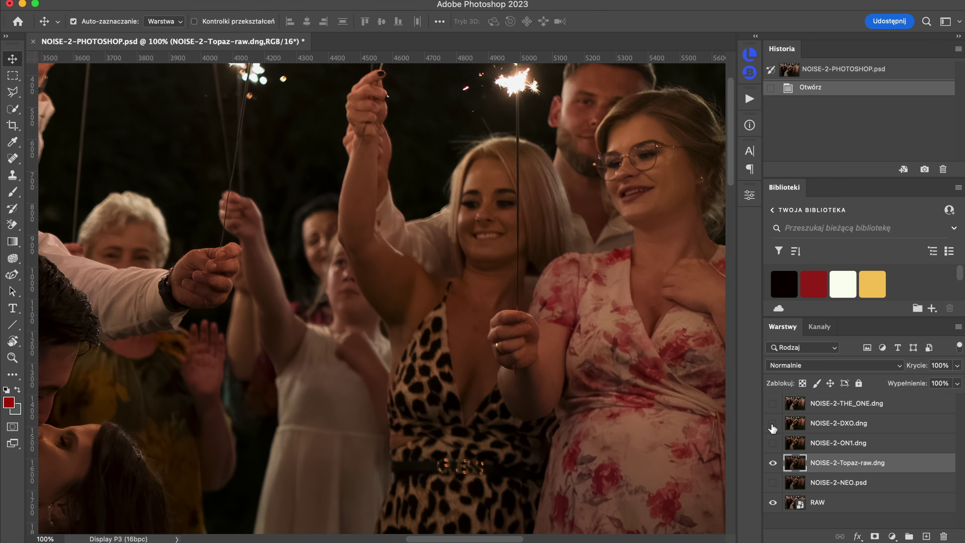
{"action": "left_click", "coordinate": [773, 423]}
{"action": "left_click", "coordinate": [773, 423]}
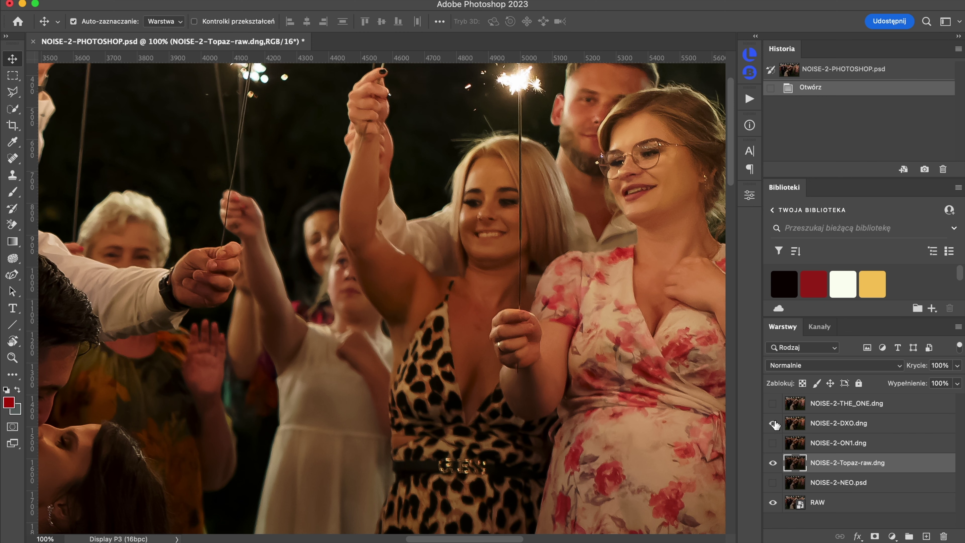
Step: Replace DXO and Topaz with the NEO layer and then with THE_ONE to examine each over RAW around the kissing couple
{"action": "left_click", "coordinate": [772, 463]}
{"action": "left_click", "coordinate": [772, 483]}
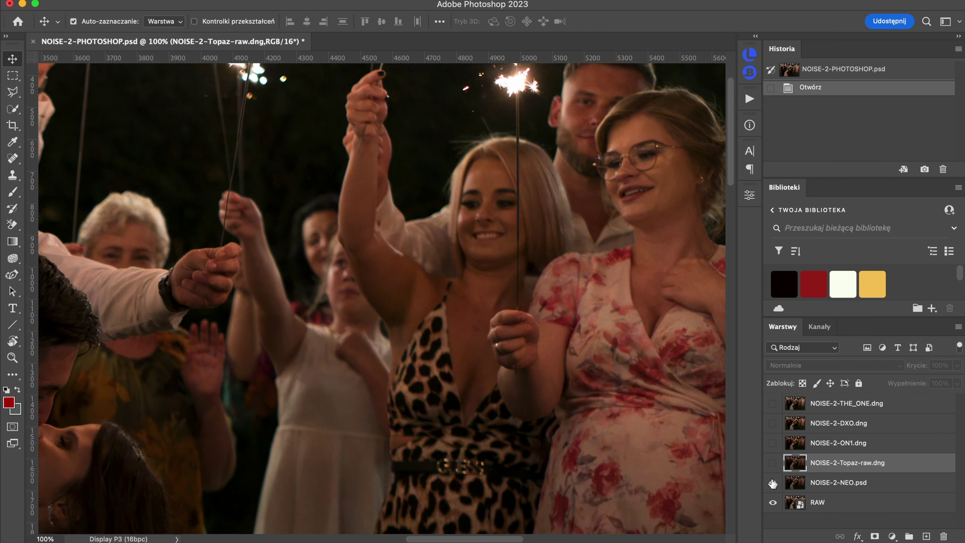
{"action": "left_click_drag", "start_coordinate": [337, 408], "coordinate": [463, 351]}
{"action": "left_click", "coordinate": [821, 484]}
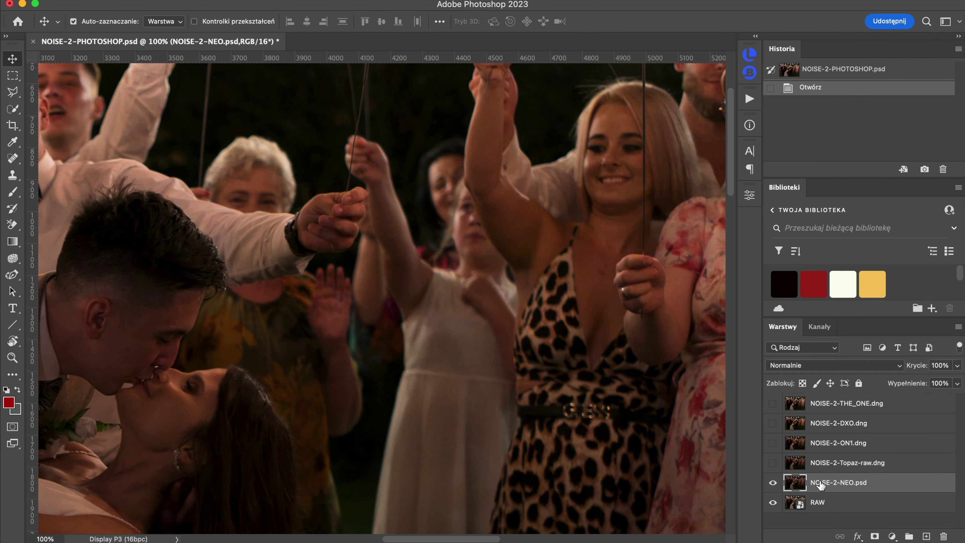
{"action": "left_click", "coordinate": [772, 483]}
{"action": "left_click", "coordinate": [773, 404]}
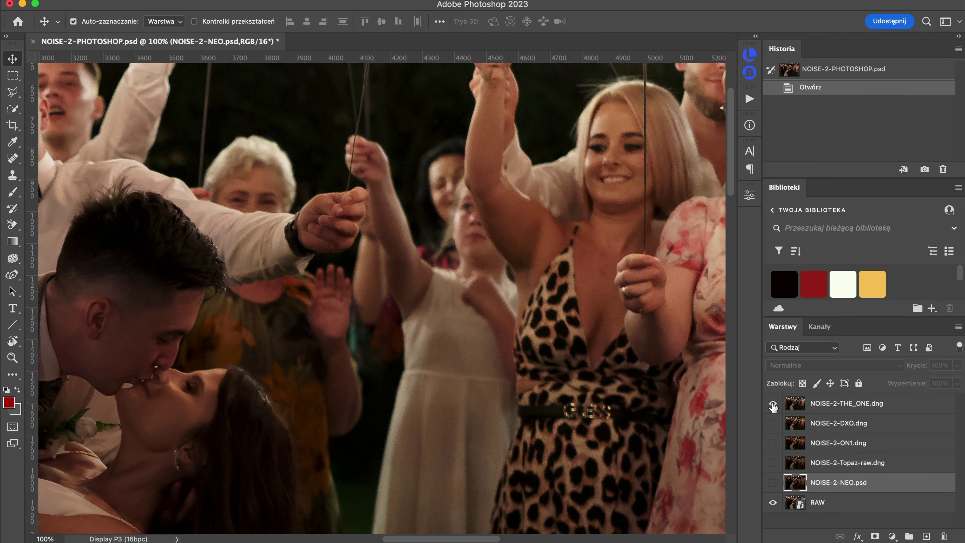
{"action": "left_click_drag", "start_coordinate": [312, 500], "coordinate": [404, 389]}
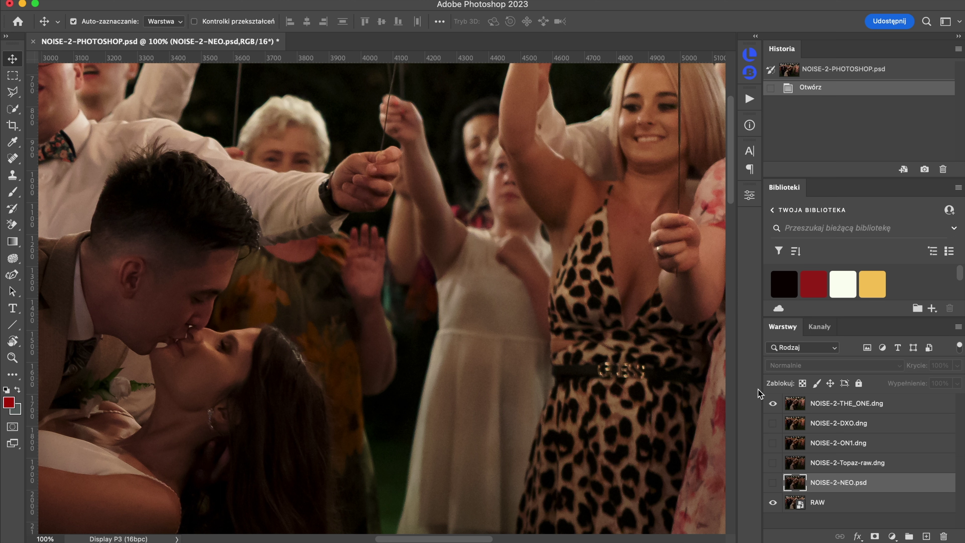
Step: Hide THE_ONE and move the Topaz layer directly beneath it, above DXO
{"action": "left_click", "coordinate": [775, 403]}
{"action": "left_click_drag", "start_coordinate": [859, 463], "coordinate": [859, 420]}
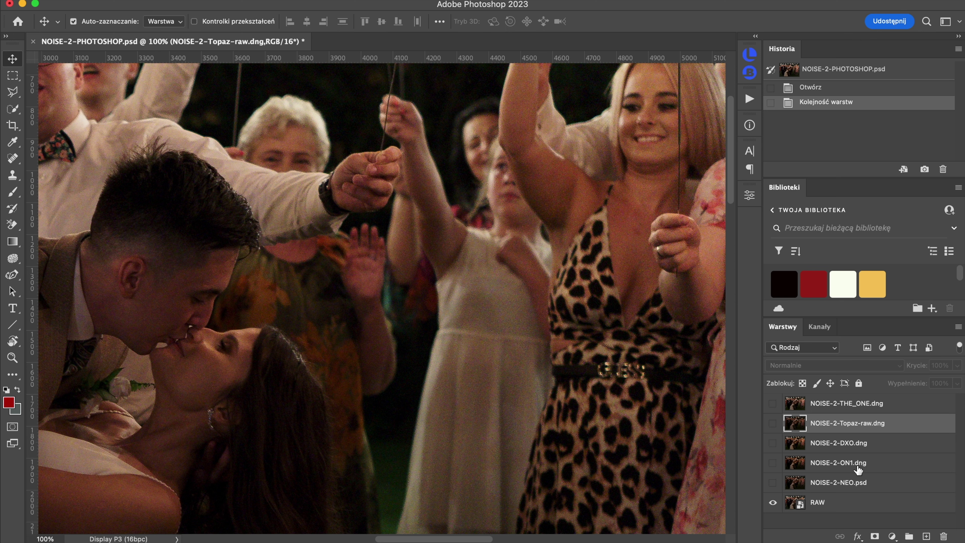
Step: Show the ON1 and NEO layers and toggle ON1 repeatedly to compare the two, leaving only NEO shown over RAW
{"action": "left_click", "coordinate": [772, 463]}
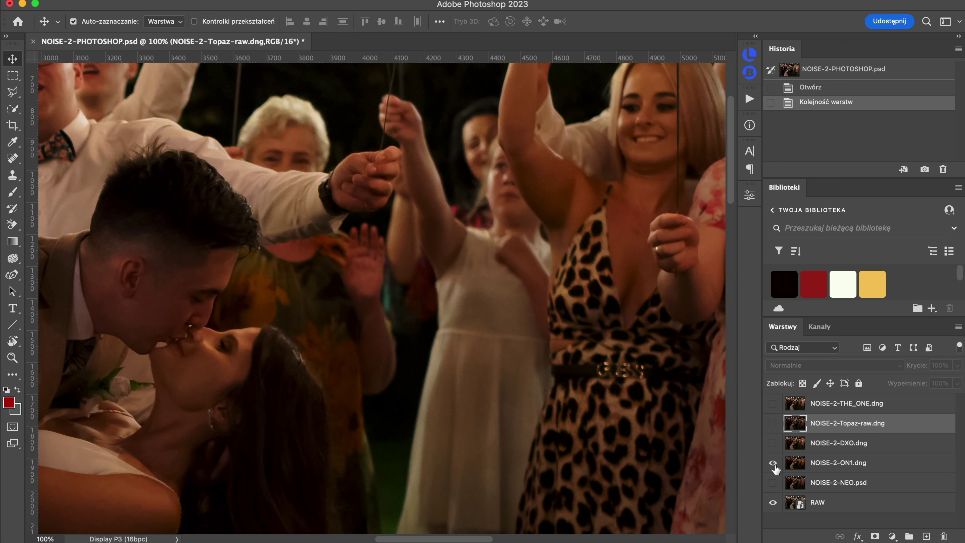
{"action": "left_click", "coordinate": [772, 482]}
{"action": "left_click", "coordinate": [771, 482]}
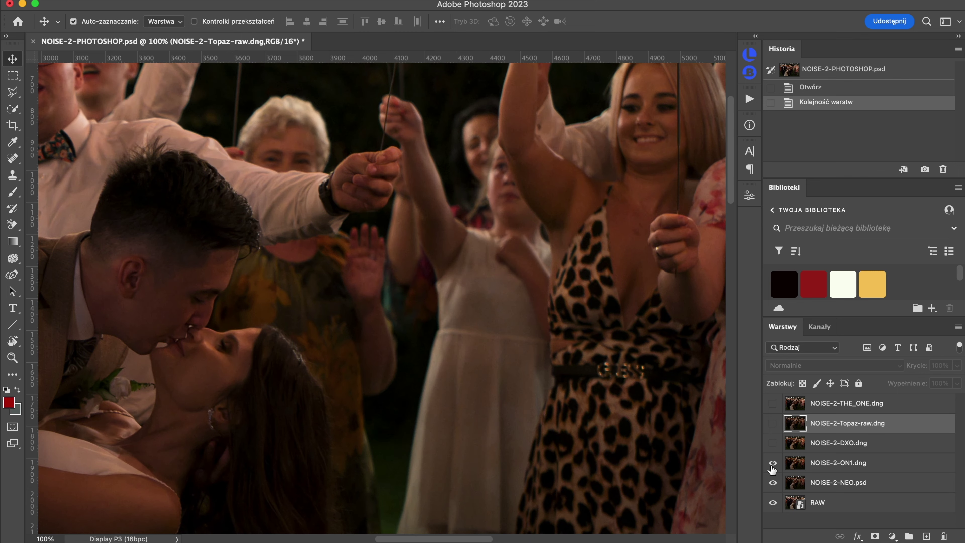
{"action": "left_click", "coordinate": [771, 464]}
{"action": "left_click", "coordinate": [772, 464]}
{"action": "left_click", "coordinate": [772, 464]}
{"action": "left_click", "coordinate": [772, 464]}
Step: Reorder the layers above RAW as DXO, Topaz, NEO, ON1 and THE_ONE from top to bottom, and hide NEO
{"action": "left_click_drag", "start_coordinate": [795, 482], "coordinate": [796, 465]}
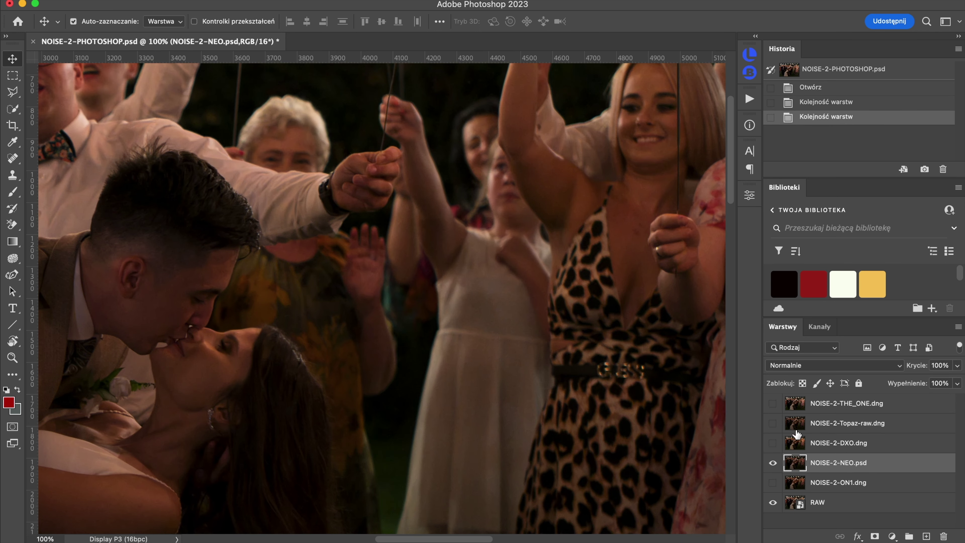
{"action": "left_click_drag", "start_coordinate": [795, 403], "coordinate": [796, 491]}
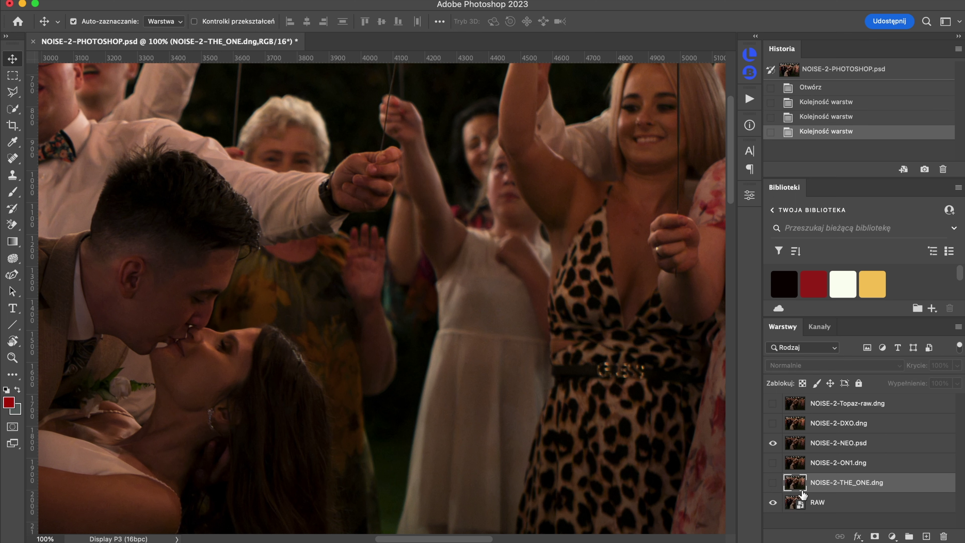
{"action": "left_click", "coordinate": [772, 443]}
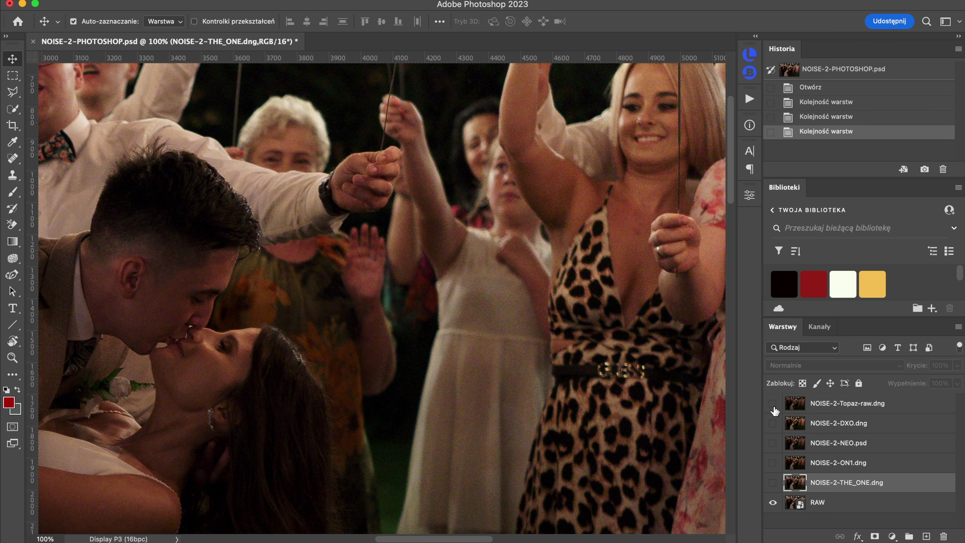
{"action": "left_click", "coordinate": [842, 422]}
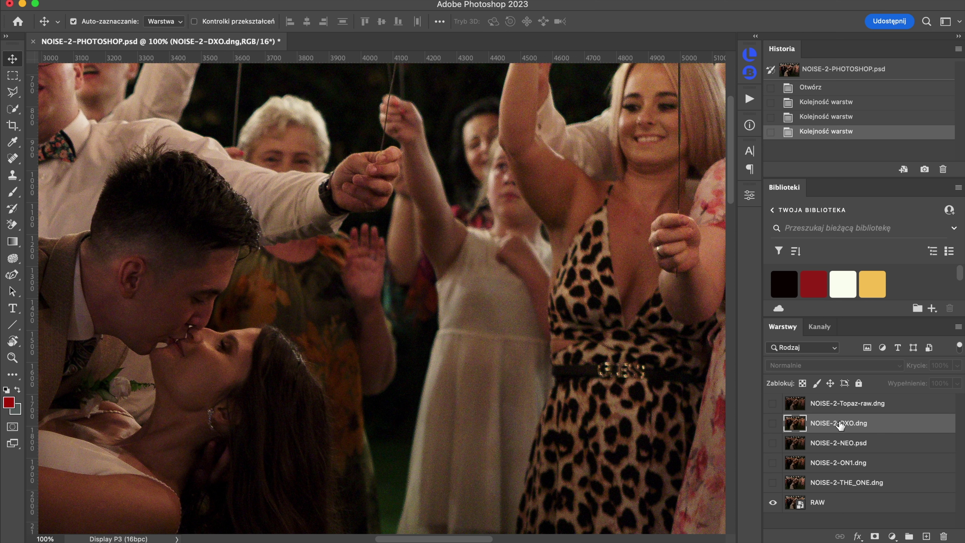
{"action": "left_click_drag", "start_coordinate": [838, 425], "coordinate": [798, 402]}
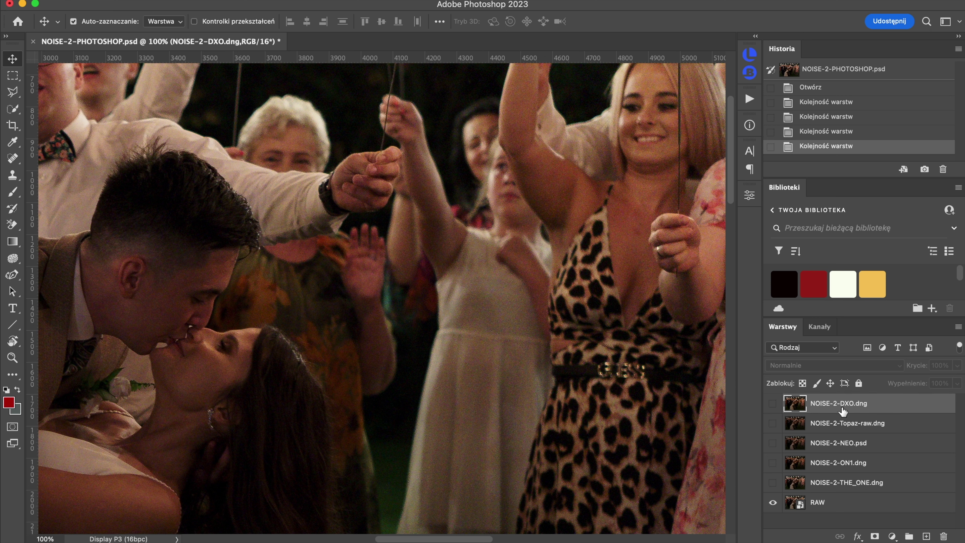
Step: Show DXO to inspect its result, hide it again, and select the NEO, ON1 and THE_ONE layers in turn
{"action": "left_click", "coordinate": [773, 404]}
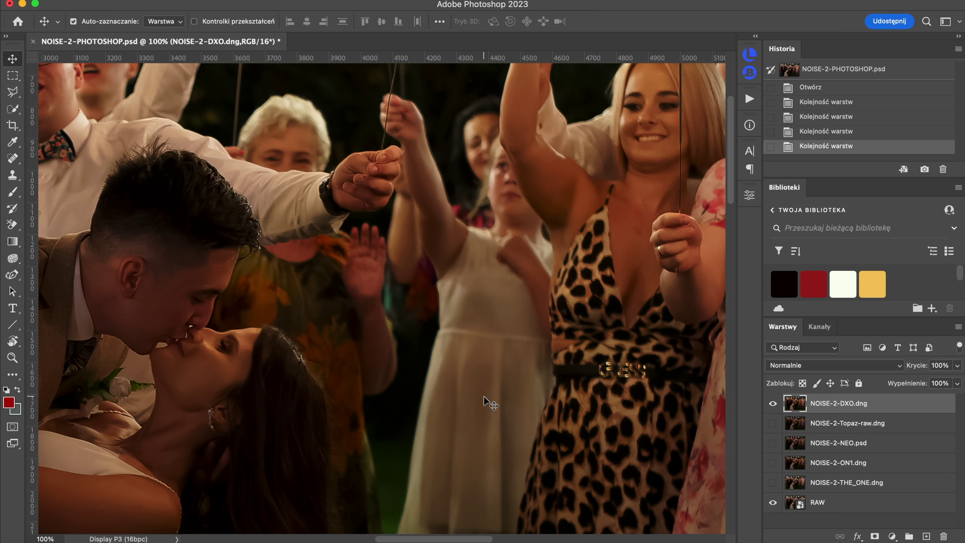
{"action": "left_click", "coordinate": [772, 403]}
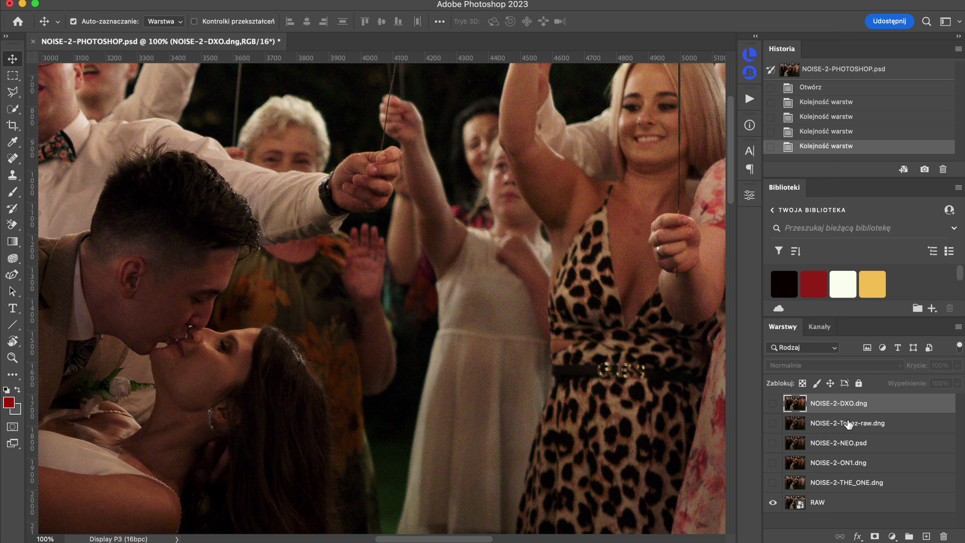
{"action": "left_click", "coordinate": [844, 448]}
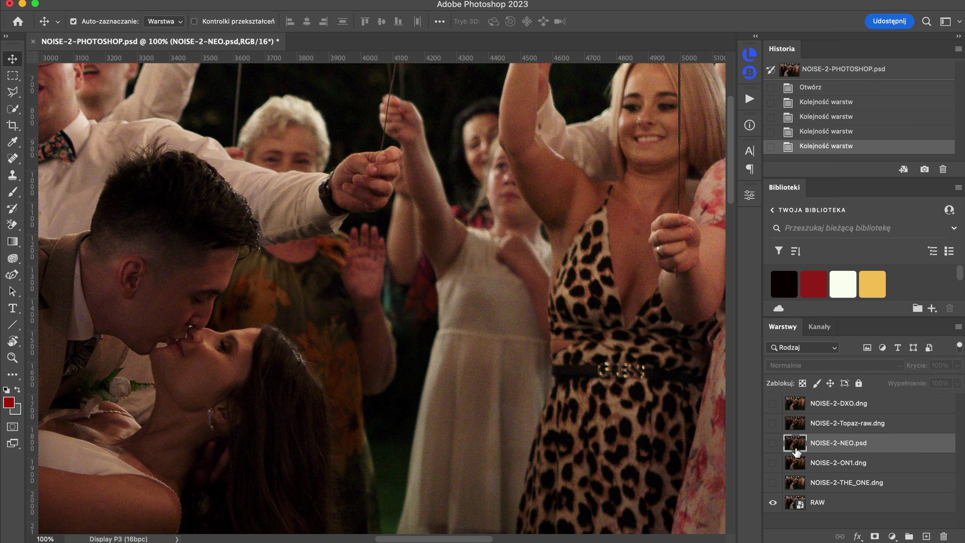
{"action": "left_click", "coordinate": [846, 464]}
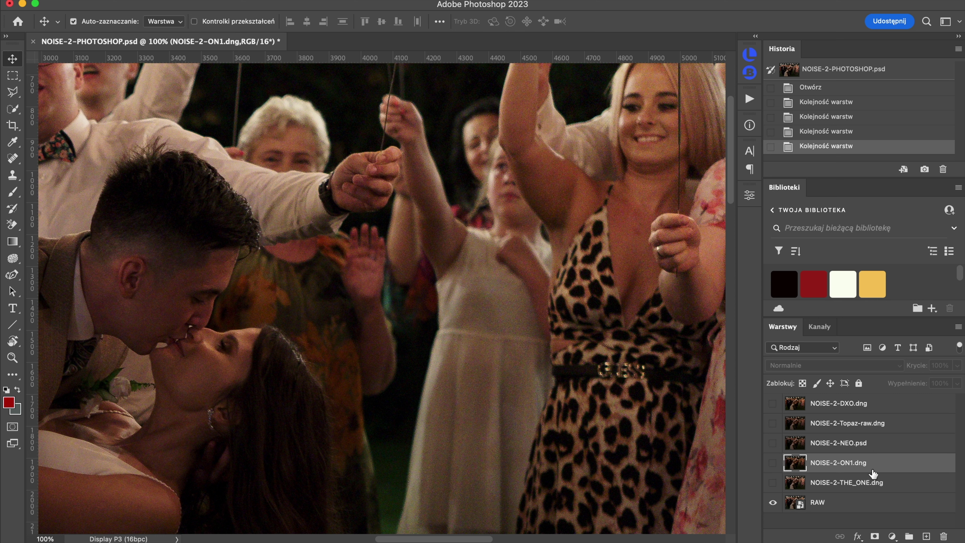
{"action": "left_click", "coordinate": [850, 490]}
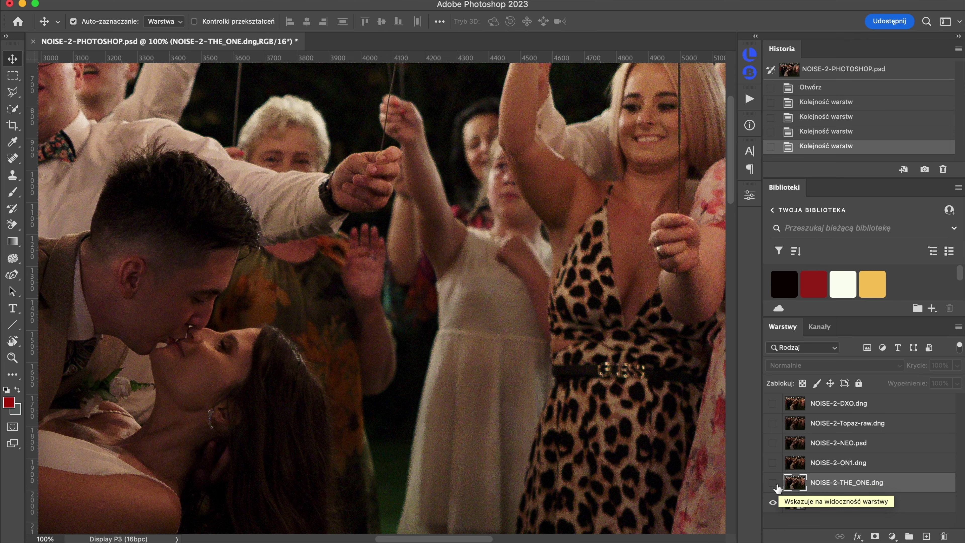
Step: Toggle the visibility of the ranked noise-reduction layers to review them, leaving only THE_ONE shown over RAW
{"action": "left_click_drag", "start_coordinate": [775, 486], "coordinate": [774, 439]}
{"action": "left_click", "coordinate": [773, 403]}
{"action": "left_click", "coordinate": [772, 403]}
{"action": "left_click", "coordinate": [773, 464]}
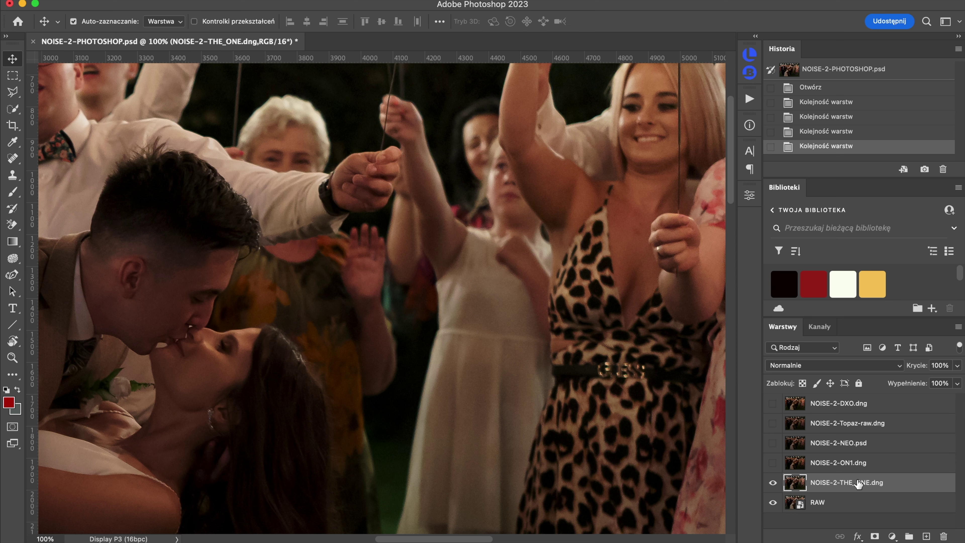
Step: Select the Topaz layer and show the ON1, NEO, Topaz and DXO layers along with THE_ONE
{"action": "left_click", "coordinate": [863, 429]}
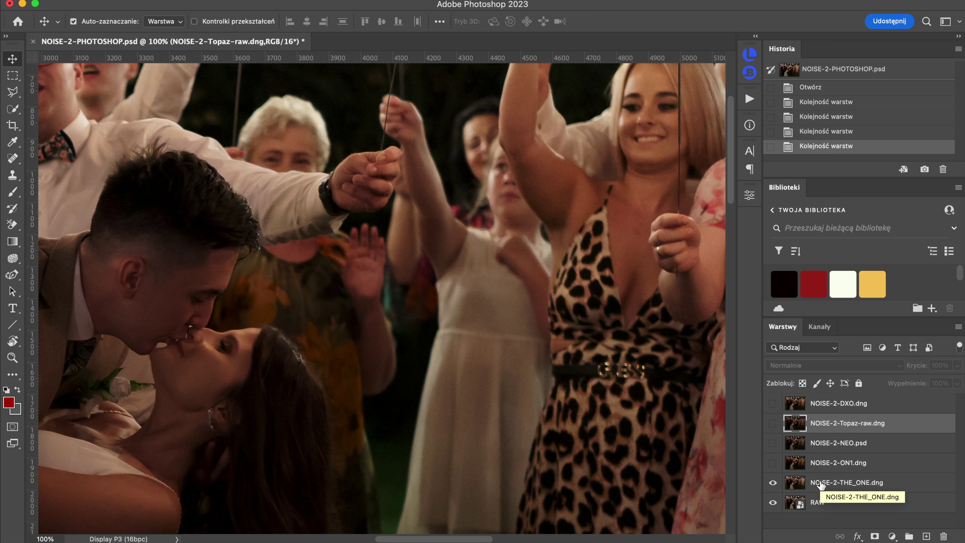
{"action": "left_click_drag", "start_coordinate": [774, 468], "coordinate": [776, 425]}
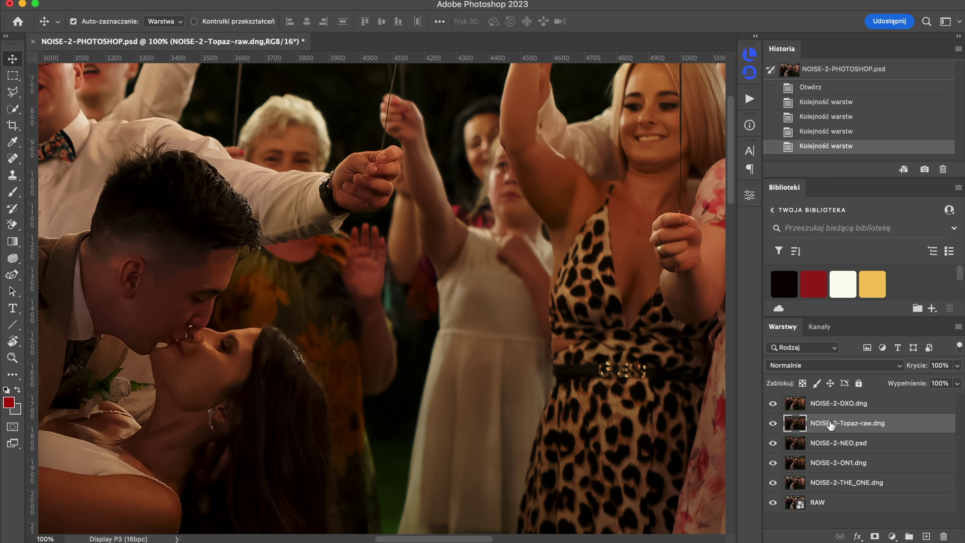